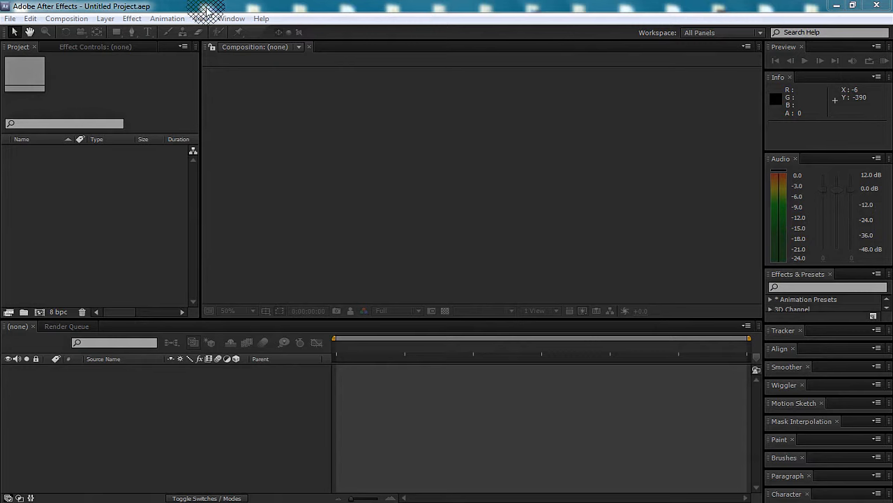
{"action": "left_click", "coordinate": [70, 18]}
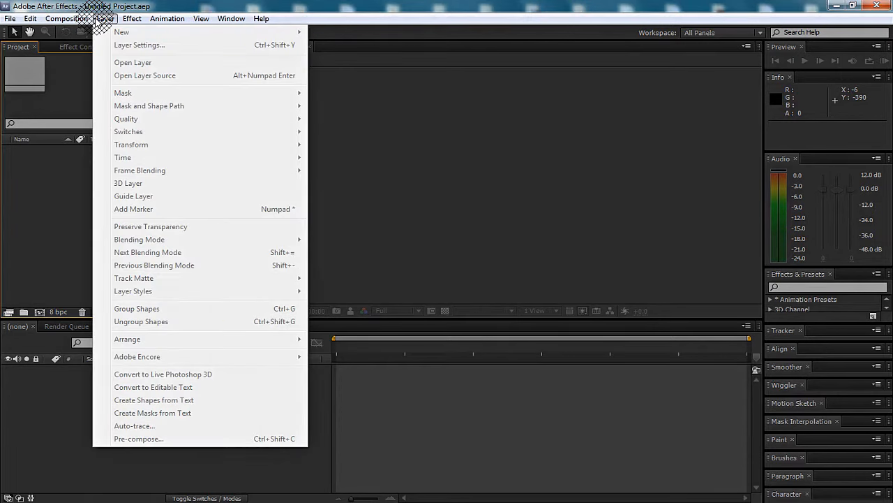
{"action": "mouse_move", "coordinate": [111, 20]}
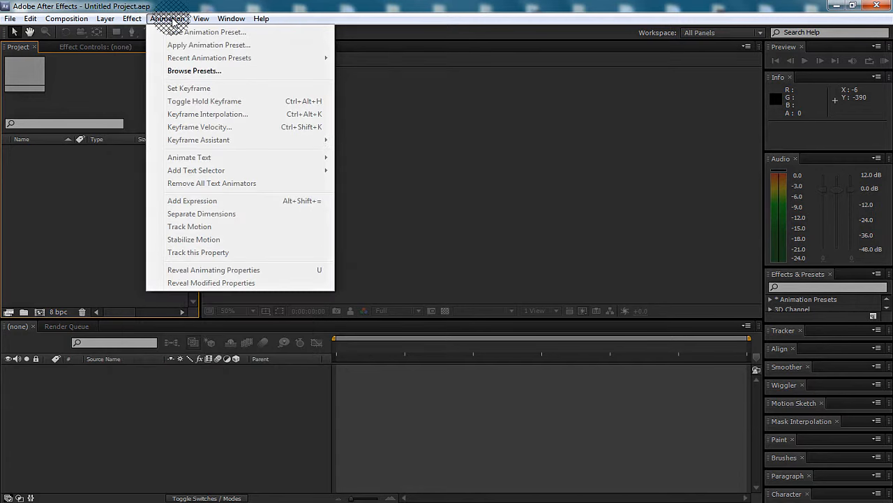
{"action": "left_click", "coordinate": [26, 3]}
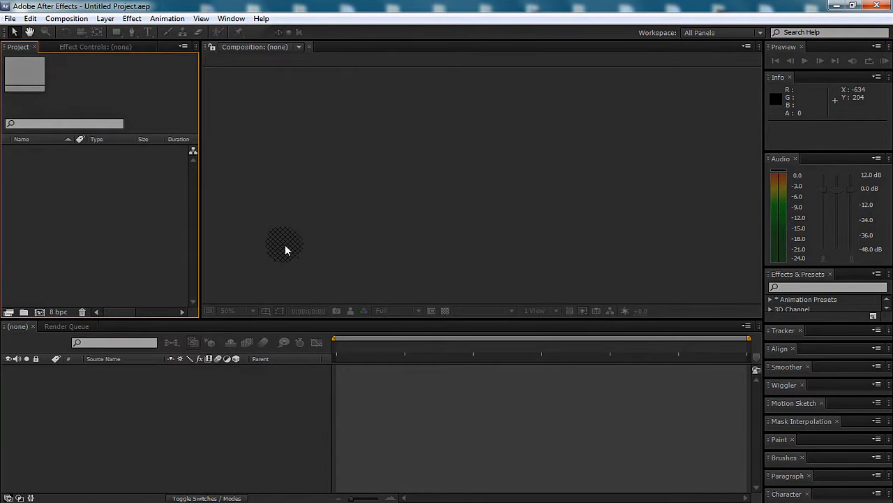
Import the 2011_9_24_23_9_41.M2TS gameplay clip from inside the Editing Clips folder on the Desktop.
{"action": "key", "text": "ctrl+i"}
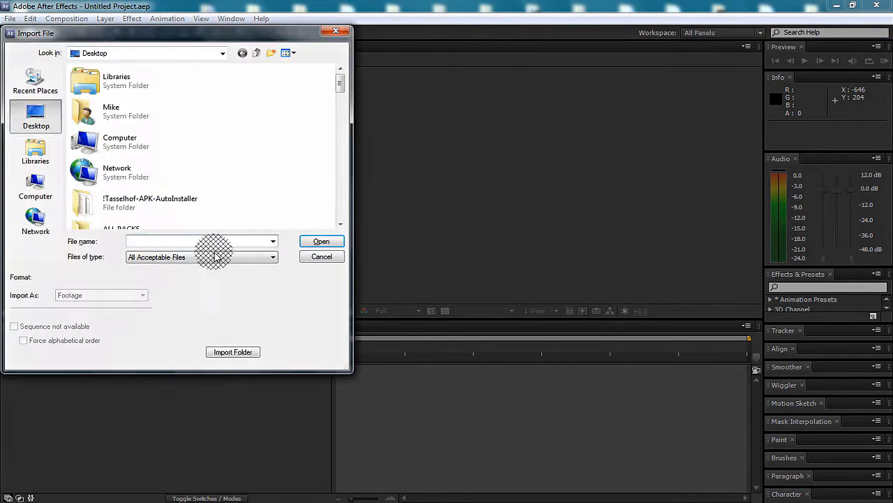
{"action": "left_click_drag", "start_coordinate": [339, 83], "coordinate": [340, 118]}
{"action": "left_click", "coordinate": [108, 124]}
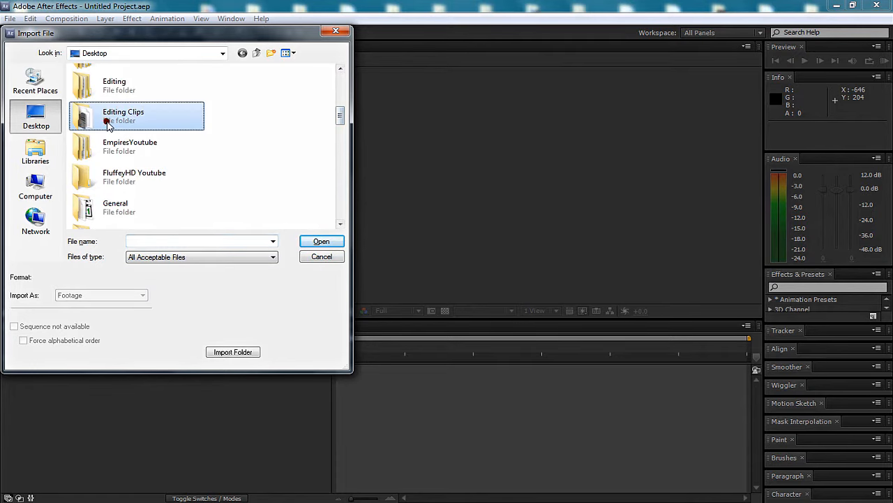
{"action": "double_click", "coordinate": [108, 122]}
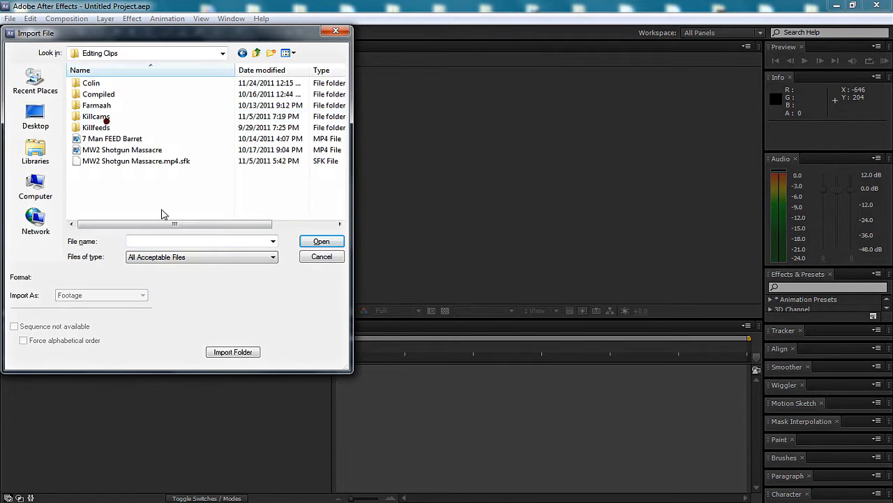
{"action": "double_click", "coordinate": [159, 116]}
{"action": "double_click", "coordinate": [225, 127]}
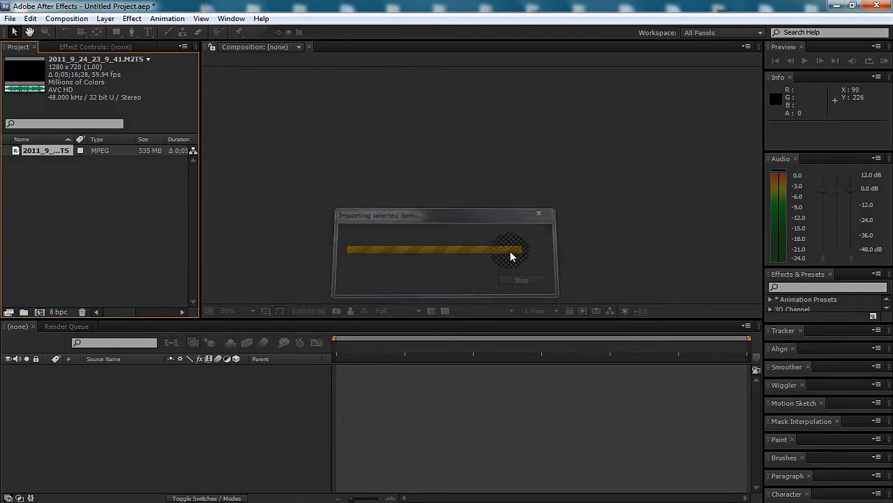
Create a composition from the imported clip and enlarge its layer to about 101% by 102%.
{"action": "left_click_drag", "start_coordinate": [37, 150], "coordinate": [144, 431]}
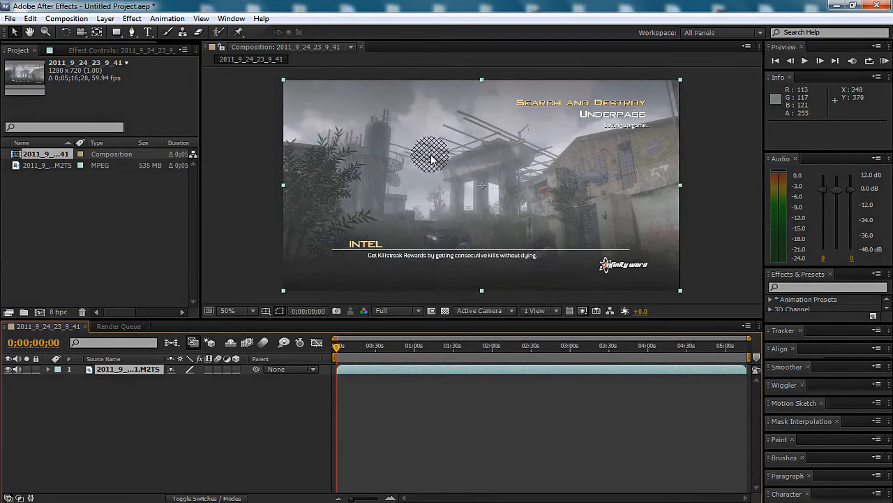
{"action": "left_click_drag", "start_coordinate": [680, 82], "coordinate": [684, 79]}
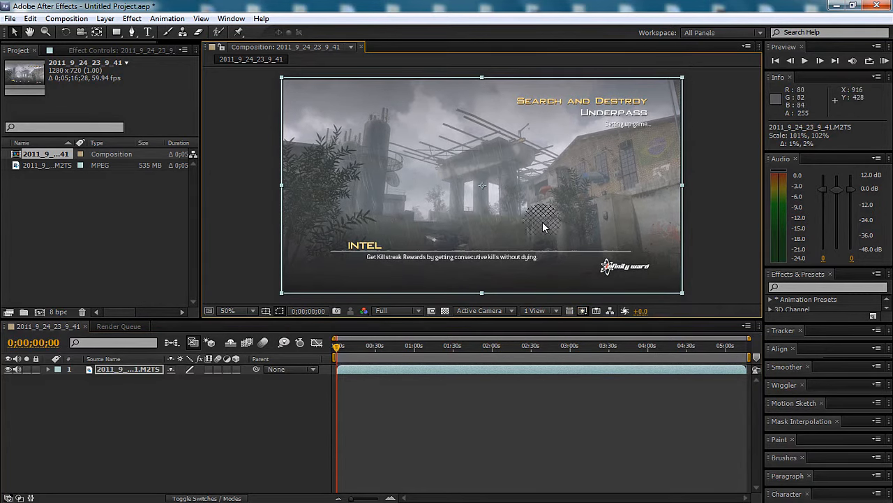
Trim the clip's beginning to around 0;04;44;24 and shift the remaining 32-second section to the start of the timeline.
{"action": "mouse_move", "coordinate": [352, 499]}
{"action": "left_mouse_down"}
{"action": "mouse_move", "coordinate": [369, 500]}
{"action": "mouse_move", "coordinate": [342, 499]}
{"action": "left_mouse_up"}
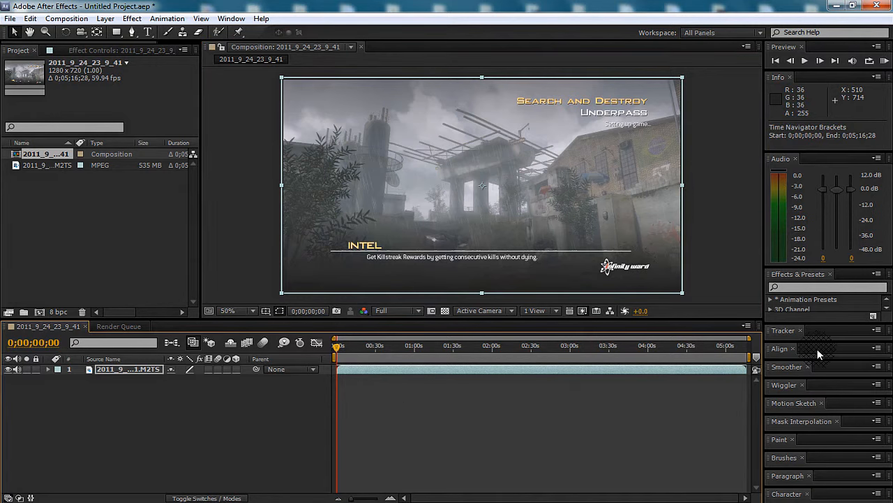
{"action": "left_click", "coordinate": [680, 346]}
{"action": "left_click", "coordinate": [700, 346]}
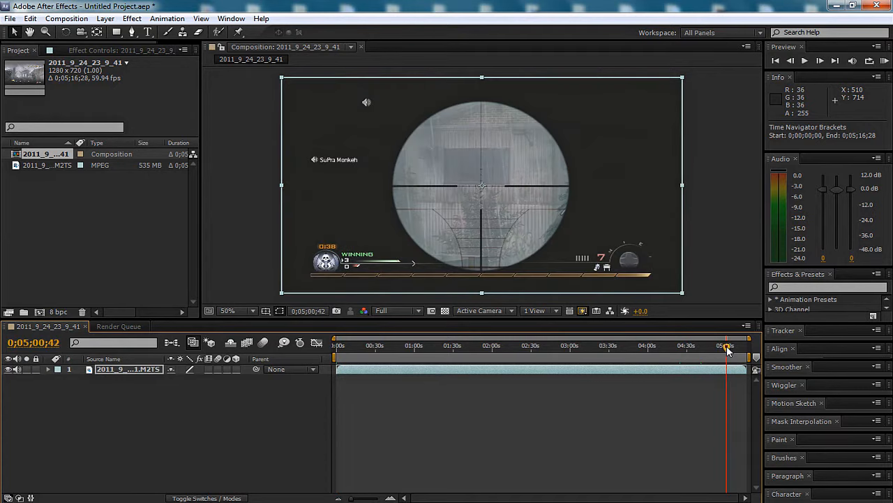
{"action": "left_click", "coordinate": [727, 346]}
{"action": "left_click_drag", "start_coordinate": [710, 342], "coordinate": [705, 345]}
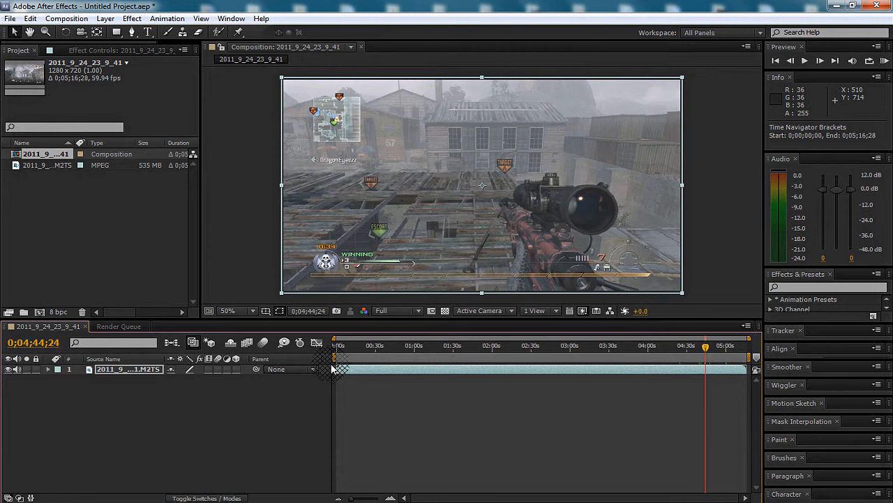
{"action": "mouse_move", "coordinate": [342, 370]}
{"action": "left_mouse_down"}
{"action": "mouse_move", "coordinate": [713, 370]}
{"action": "mouse_move", "coordinate": [707, 381]}
{"action": "mouse_move", "coordinate": [724, 369]}
{"action": "mouse_move", "coordinate": [335, 372]}
{"action": "mouse_move", "coordinate": [356, 374]}
{"action": "left_mouse_up"}
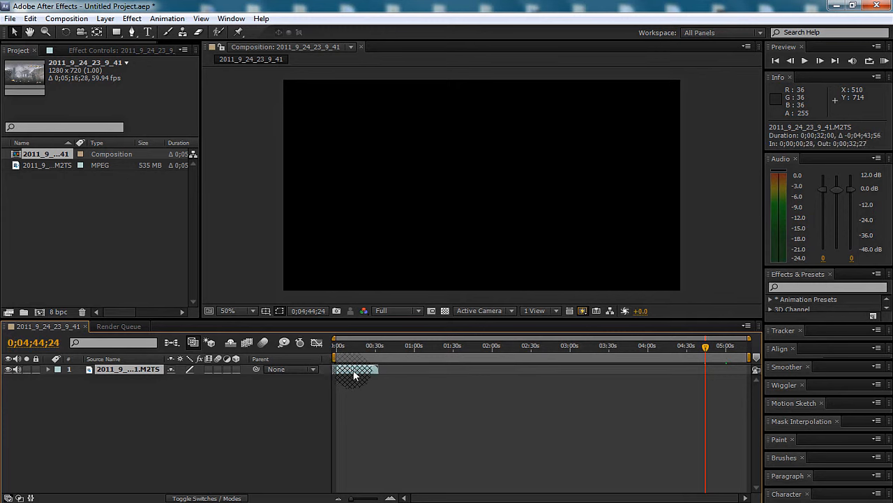
{"action": "left_click", "coordinate": [338, 347]}
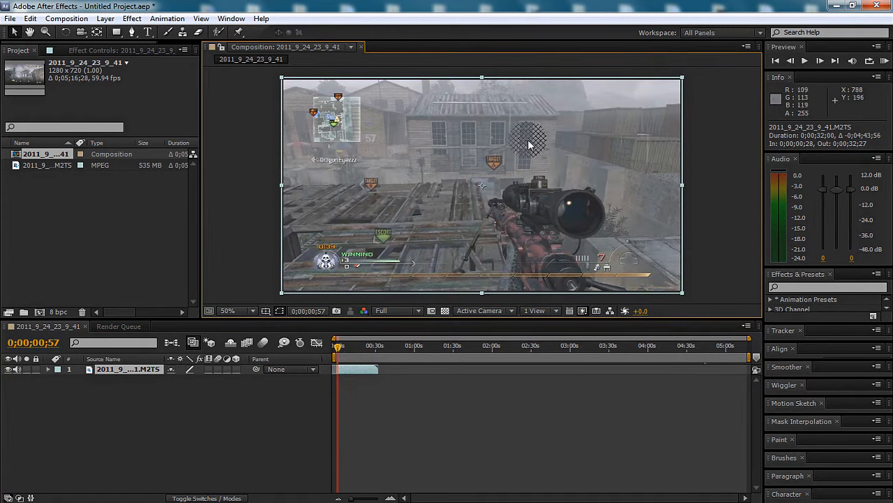
Trim the clip's start to about 0;00;04;17 and its end so that it lasts about 0;00;17;12.
{"action": "mouse_move", "coordinate": [339, 349]}
{"action": "left_mouse_down"}
{"action": "mouse_move", "coordinate": [350, 352]}
{"action": "mouse_move", "coordinate": [342, 351]}
{"action": "left_mouse_up"}
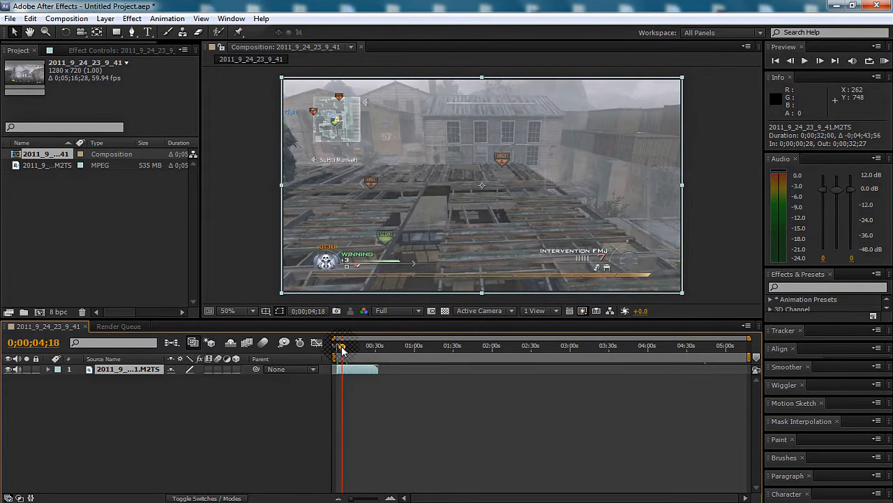
{"action": "left_click_drag", "start_coordinate": [375, 369], "coordinate": [374, 370]}
{"action": "left_click", "coordinate": [369, 347]}
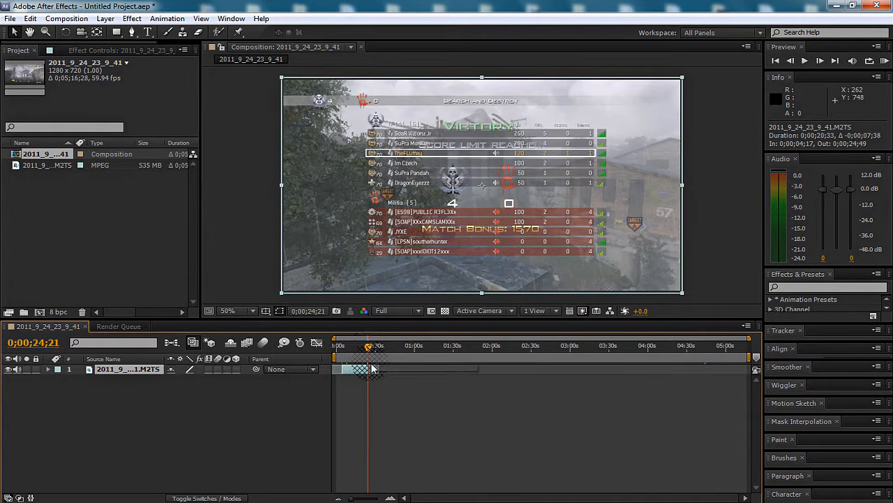
{"action": "left_click_drag", "start_coordinate": [371, 369], "coordinate": [369, 371]}
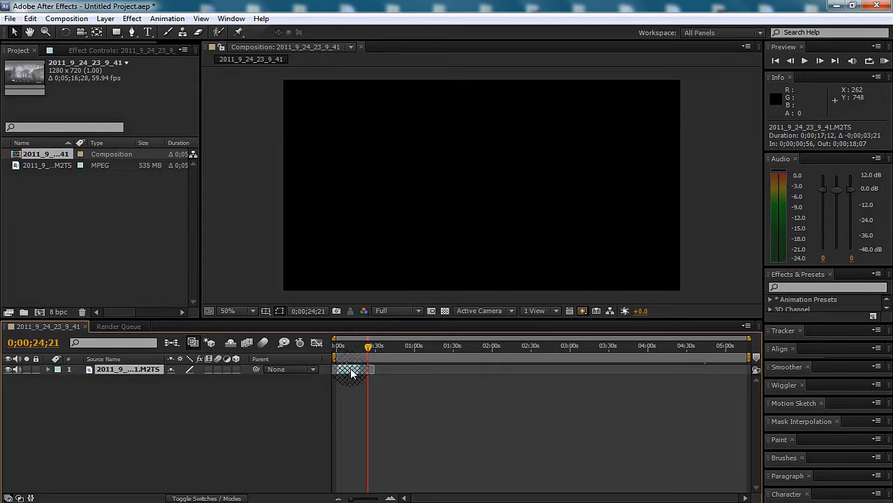
Slide the trimmed clip to the beginning of the composition, with its in point at about 0;00;00;03.
{"action": "left_click_drag", "start_coordinate": [352, 498], "coordinate": [374, 496]}
{"action": "left_click_drag", "start_coordinate": [354, 371], "coordinate": [351, 370]}
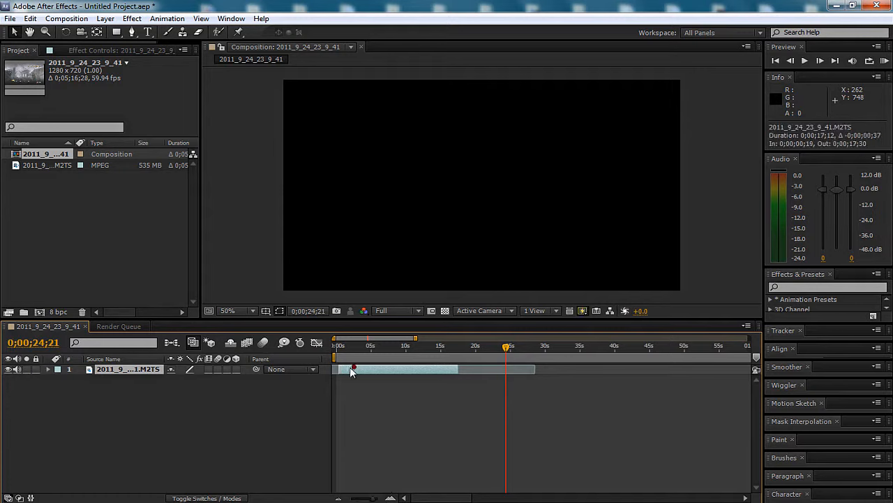
{"action": "left_click", "coordinate": [339, 346]}
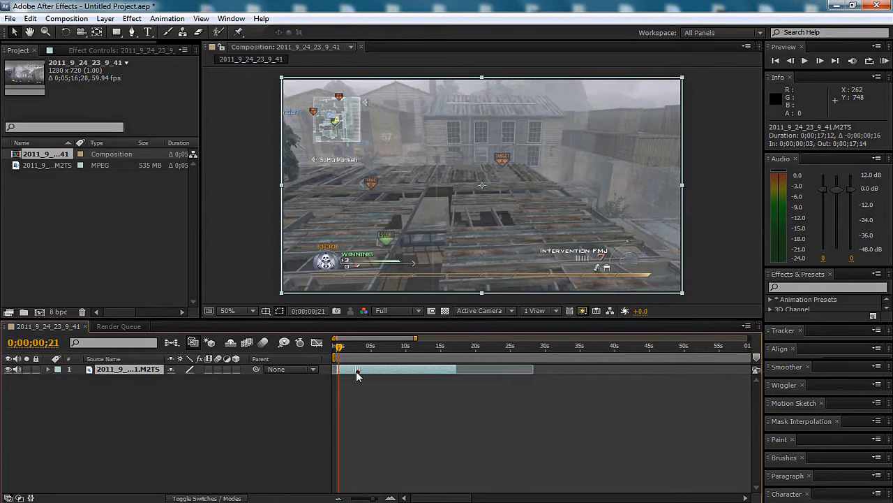
{"action": "left_click", "coordinate": [336, 347]}
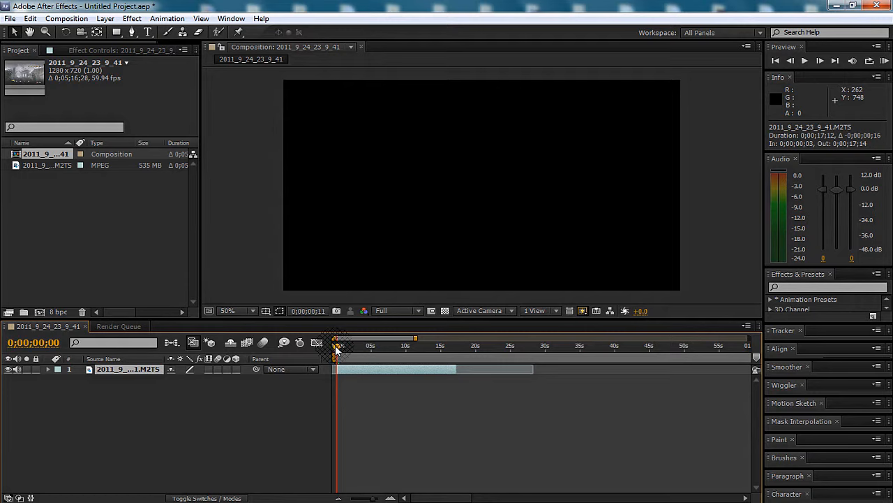
Add a new adjustment layer above the gameplay clip.
{"action": "right_click", "coordinate": [209, 393]}
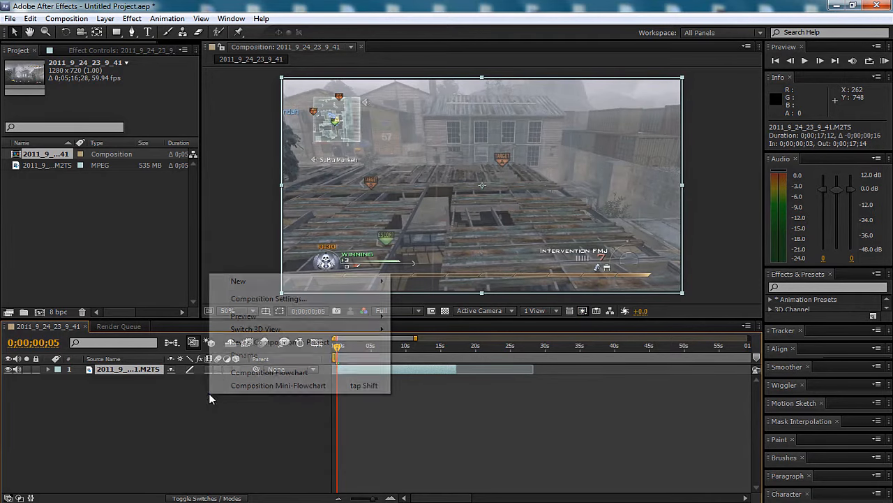
{"action": "mouse_move", "coordinate": [279, 281]}
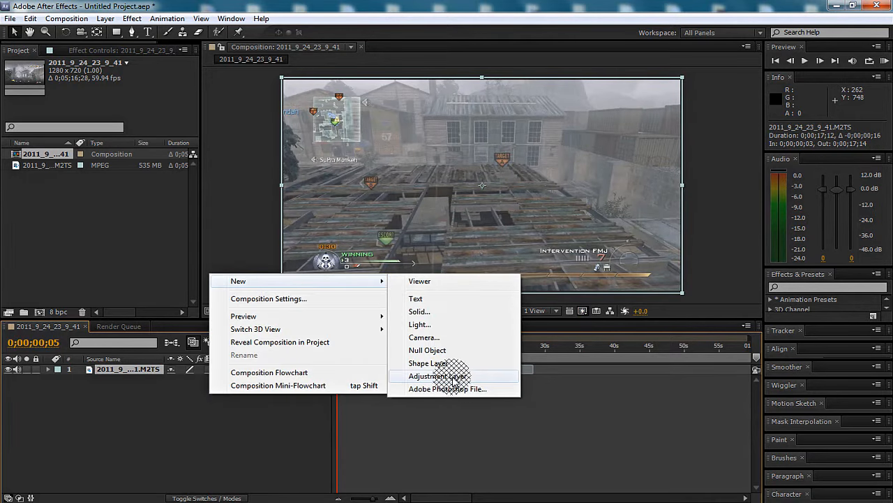
{"action": "left_click", "coordinate": [438, 376]}
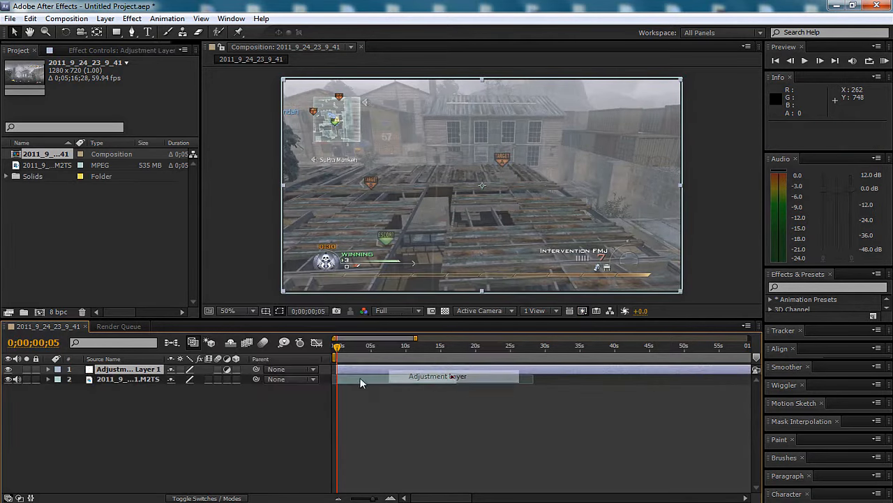
Apply the RE:Vision Twixtor Pro effect to the adjustment layer.
{"action": "left_click", "coordinate": [125, 379]}
{"action": "left_click", "coordinate": [125, 369]}
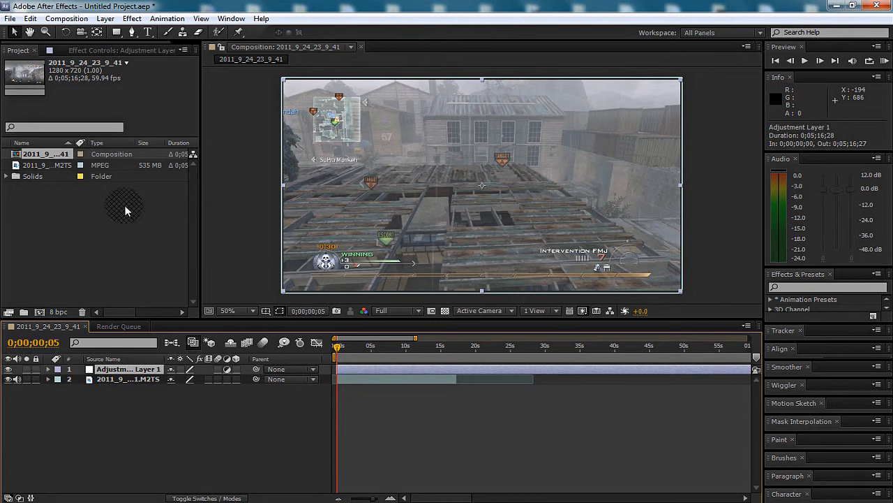
{"action": "left_click", "coordinate": [132, 18]}
{"action": "left_click", "coordinate": [103, 370]}
{"action": "left_click", "coordinate": [132, 18]}
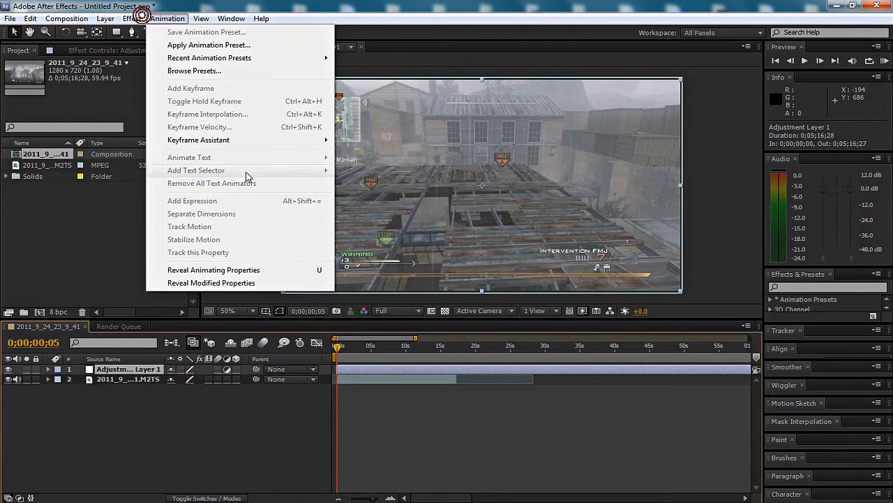
{"action": "mouse_move", "coordinate": [202, 294]}
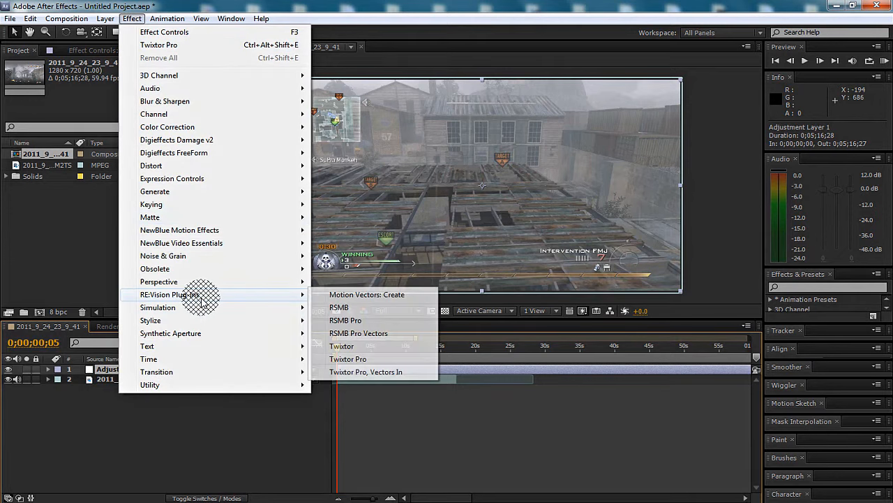
{"action": "left_click", "coordinate": [359, 358]}
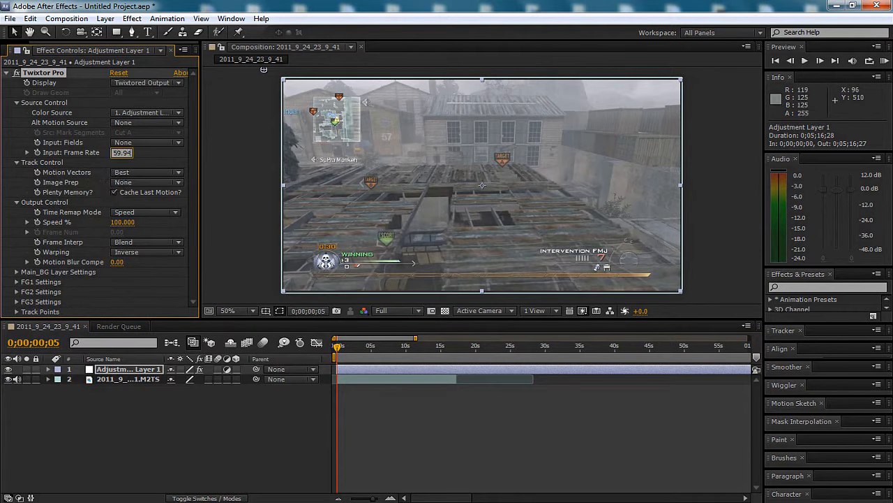
Set Twixtor Pro's input frame rate to 59.94 and its input fields to Upper Field First.
{"action": "left_click", "coordinate": [144, 152]}
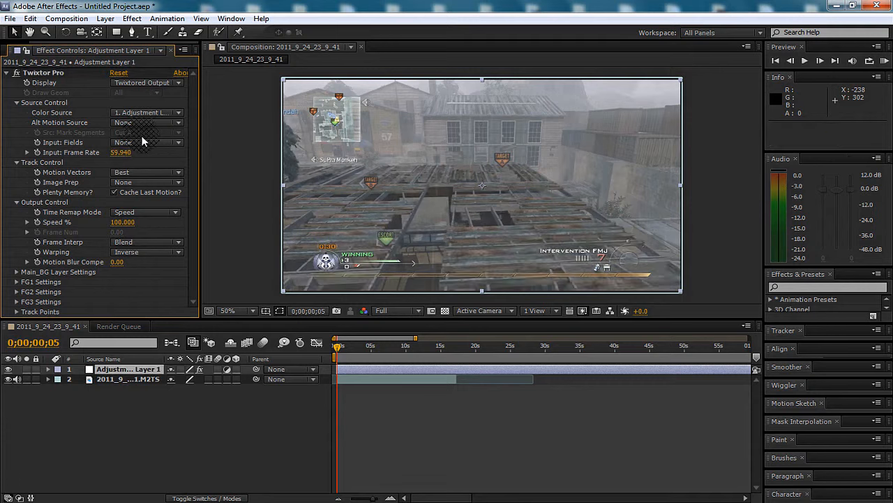
{"action": "left_click", "coordinate": [143, 142]}
{"action": "left_click", "coordinate": [166, 169]}
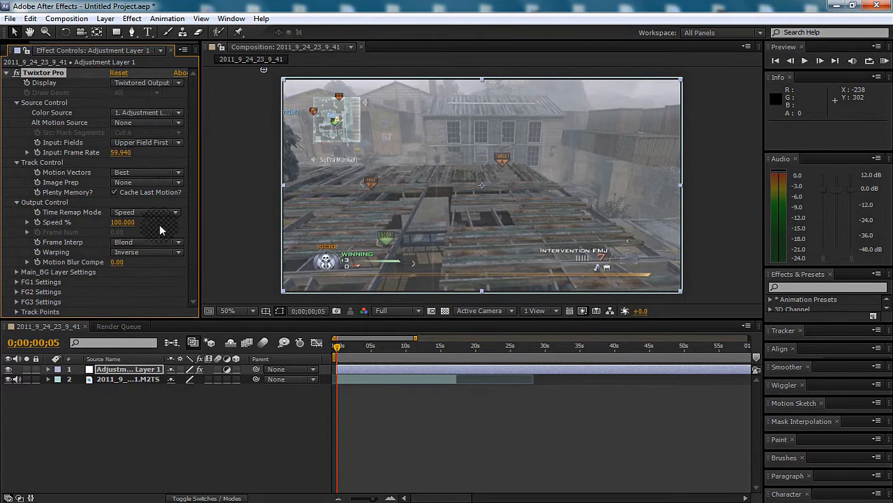
Reveal Twixtor Pro's Output Control properties in the timeline and set a 100% Speed keyframe at 0;00;00;05.
{"action": "left_click", "coordinate": [48, 369]}
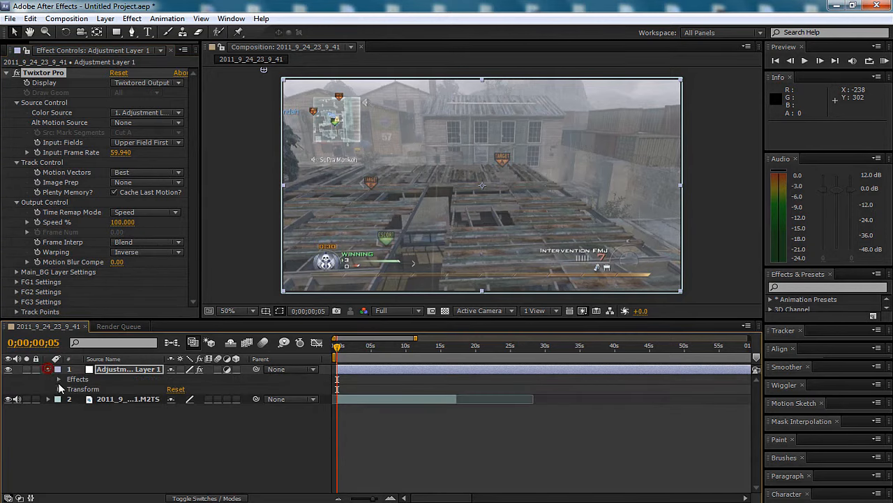
{"action": "left_click", "coordinate": [59, 381]}
{"action": "left_click", "coordinate": [68, 388]}
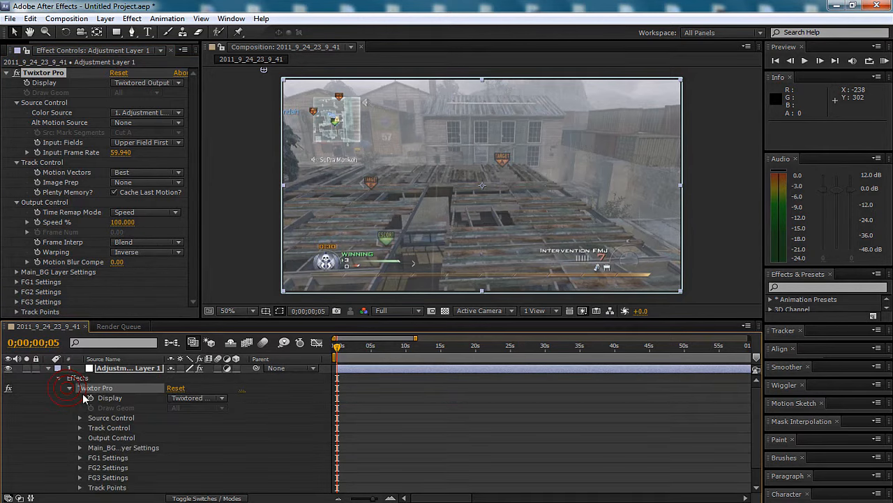
{"action": "scroll", "coordinate": [84, 413], "scroll_direction": "down", "scroll_amount": 1}
{"action": "left_click", "coordinate": [80, 419]}
{"action": "scroll", "coordinate": [133, 422], "scroll_direction": "down", "scroll_amount": 2}
{"action": "scroll", "coordinate": [155, 422], "scroll_direction": "up", "scroll_amount": 1}
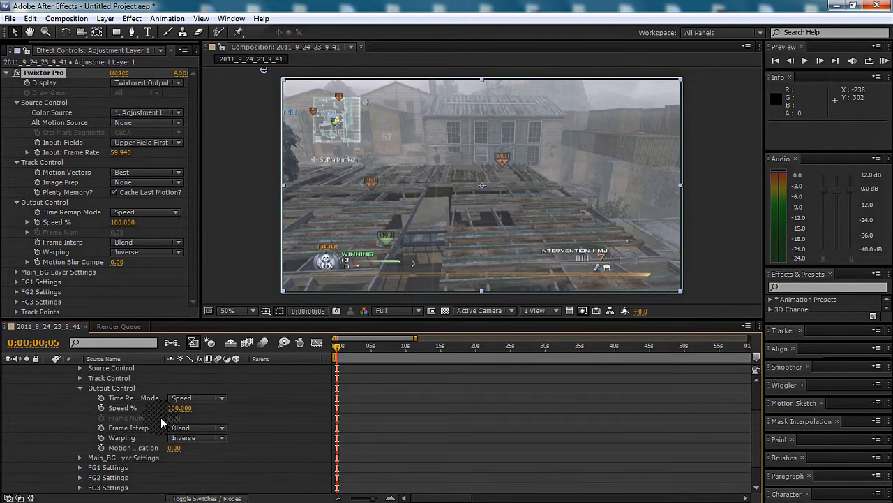
{"action": "left_click", "coordinate": [101, 407]}
Add Twixtor Pro Speed keyframes of 100% at 0;00;03;39 and 18% at 0;00;03;40.
{"action": "left_click_drag", "start_coordinate": [409, 350], "coordinate": [353, 351]}
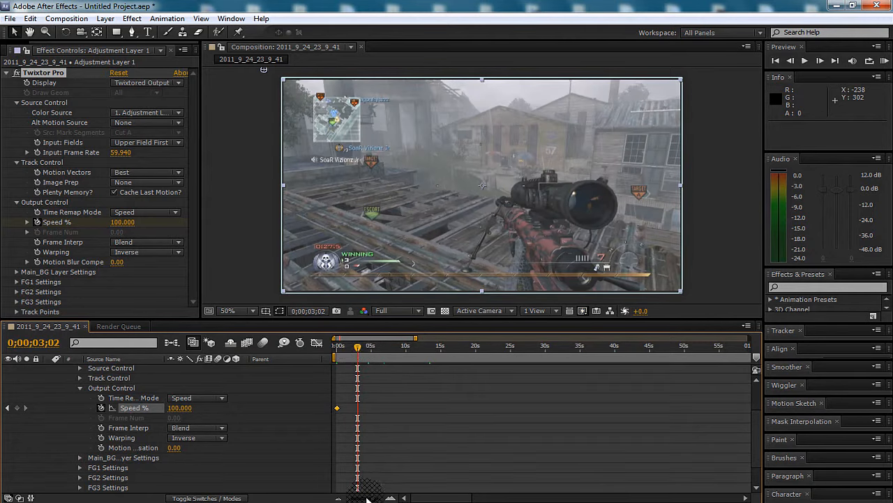
{"action": "left_click_drag", "start_coordinate": [367, 498], "coordinate": [371, 498]}
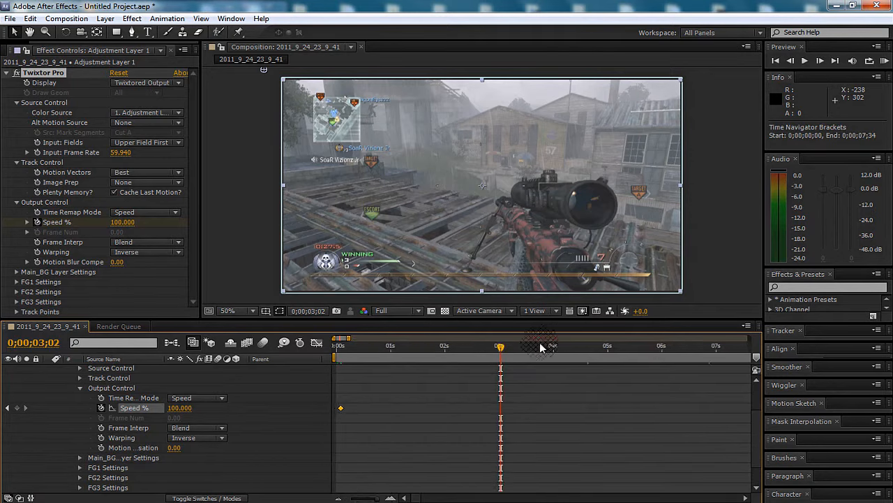
{"action": "left_click", "coordinate": [525, 349]}
{"action": "left_click", "coordinate": [820, 61]}
{"action": "left_click", "coordinate": [820, 61]}
{"action": "left_click", "coordinate": [820, 62]}
{"action": "left_click", "coordinate": [820, 62]}
{"action": "left_click", "coordinate": [820, 61]}
{"action": "left_click", "coordinate": [821, 61]}
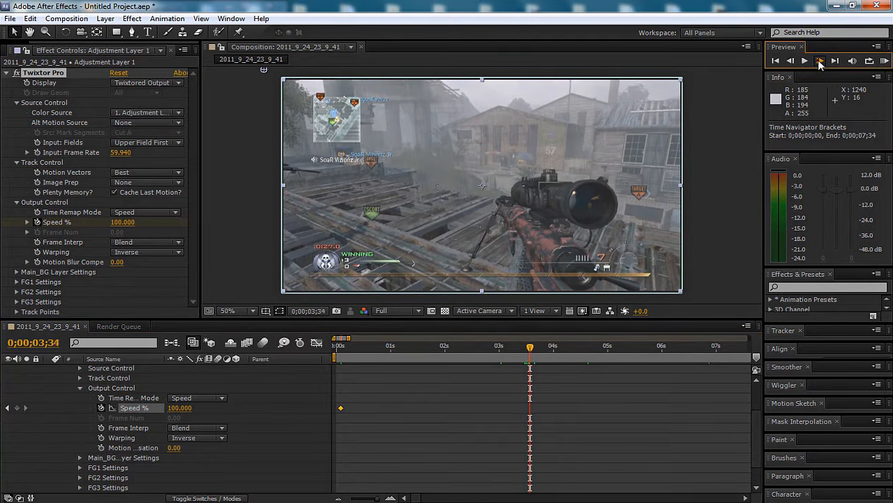
{"action": "left_click", "coordinate": [820, 62]}
{"action": "left_click", "coordinate": [820, 61]}
{"action": "left_click", "coordinate": [820, 62]}
{"action": "left_click", "coordinate": [820, 61]}
{"action": "left_click", "coordinate": [820, 61]}
{"action": "left_click", "coordinate": [820, 62]}
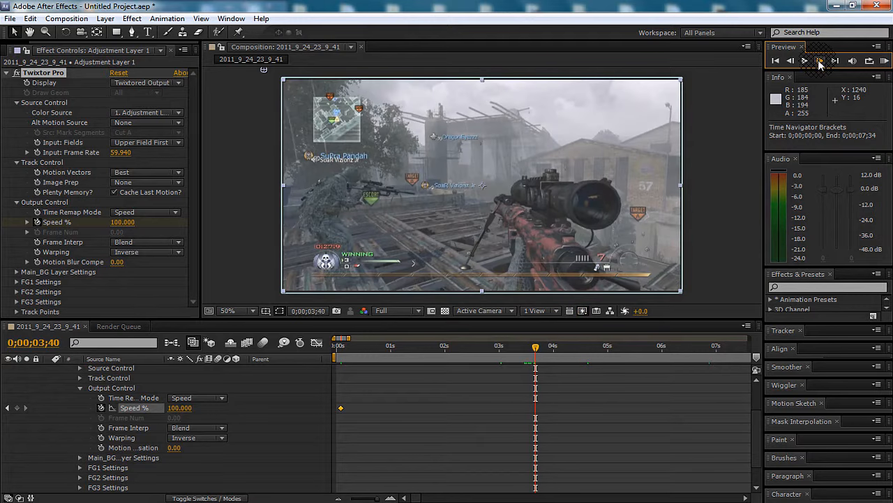
{"action": "left_click", "coordinate": [820, 61]}
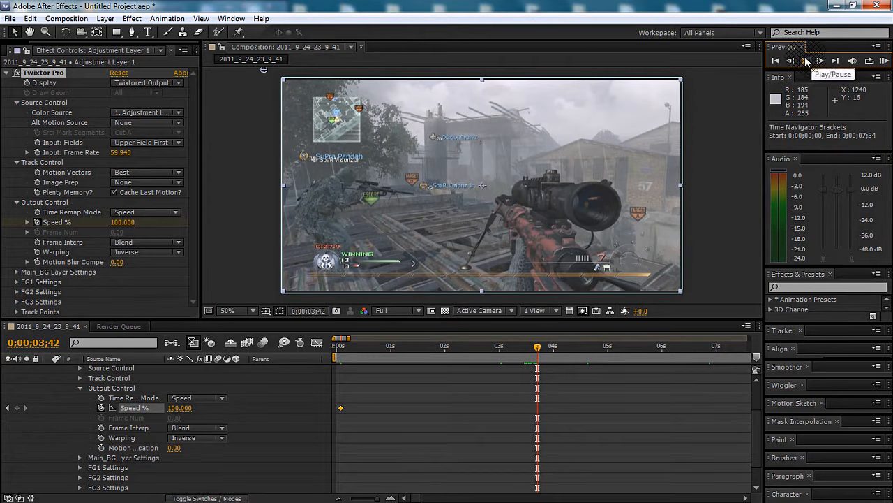
{"action": "left_click", "coordinate": [795, 60]}
{"action": "left_click", "coordinate": [795, 60]}
{"action": "left_click", "coordinate": [795, 60]}
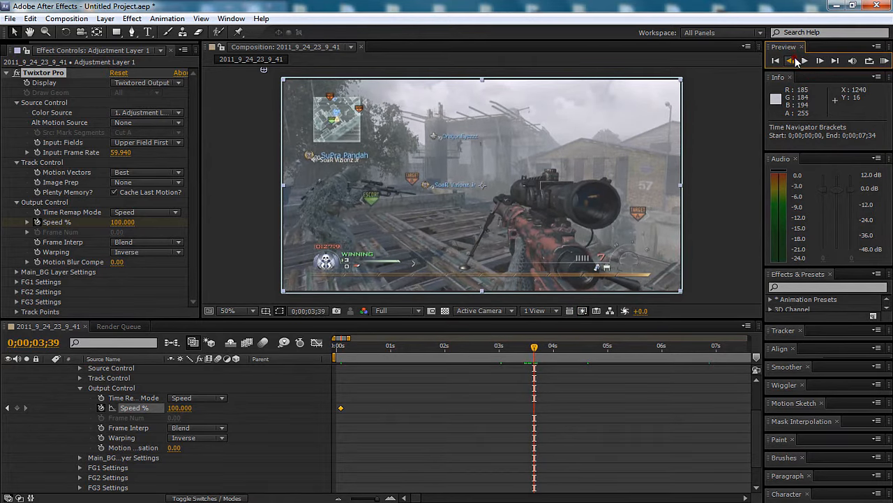
{"action": "left_click_drag", "start_coordinate": [370, 499], "coordinate": [378, 499]}
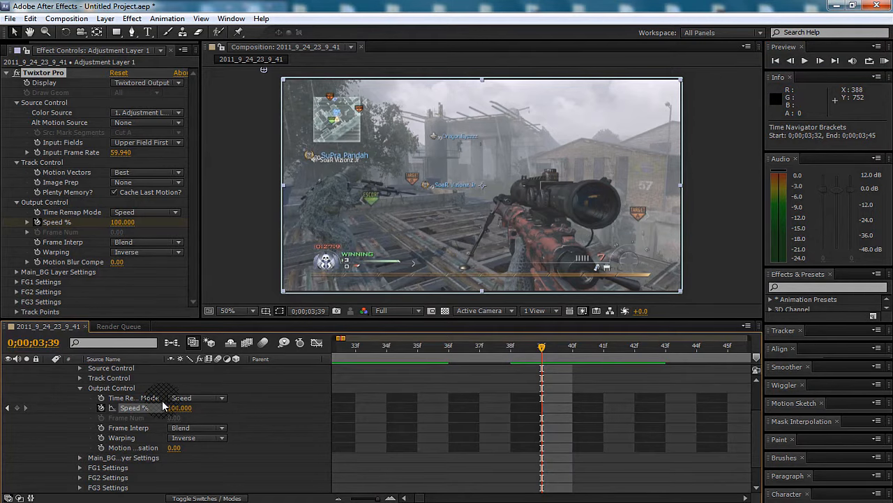
{"action": "left_click", "coordinate": [17, 407]}
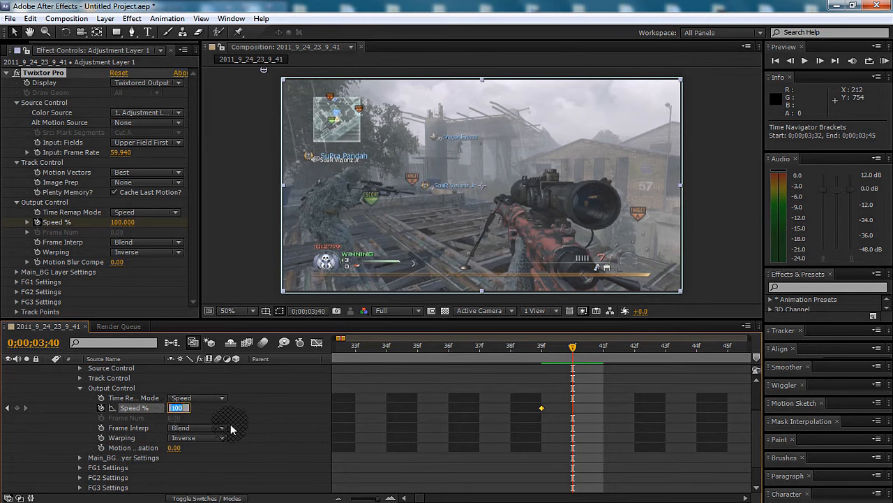
{"action": "key", "text": "Return"}
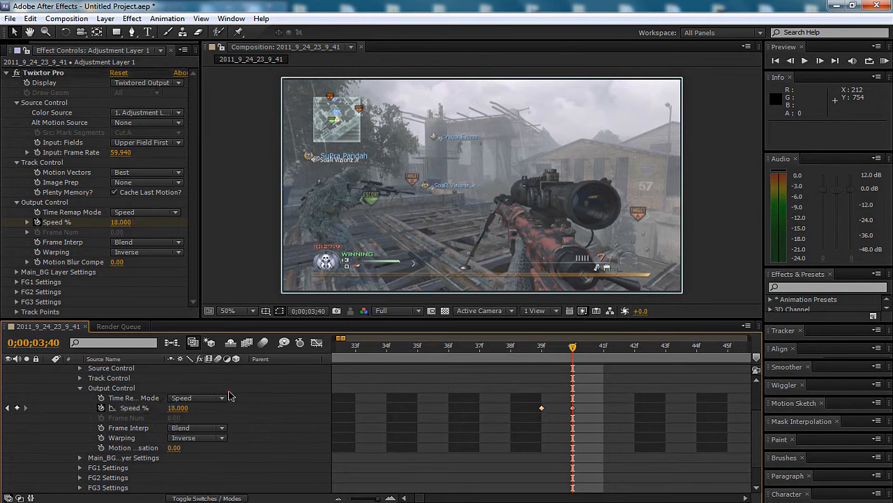
End the slow-motion section with Twixtor Pro Speed keyframes of 18% at 0;00;06;46 and 100% at 0;00;06;47.
{"action": "left_click_drag", "start_coordinate": [377, 498], "coordinate": [371, 499]}
{"action": "right_click", "coordinate": [380, 501]}
{"action": "left_click", "coordinate": [381, 493]}
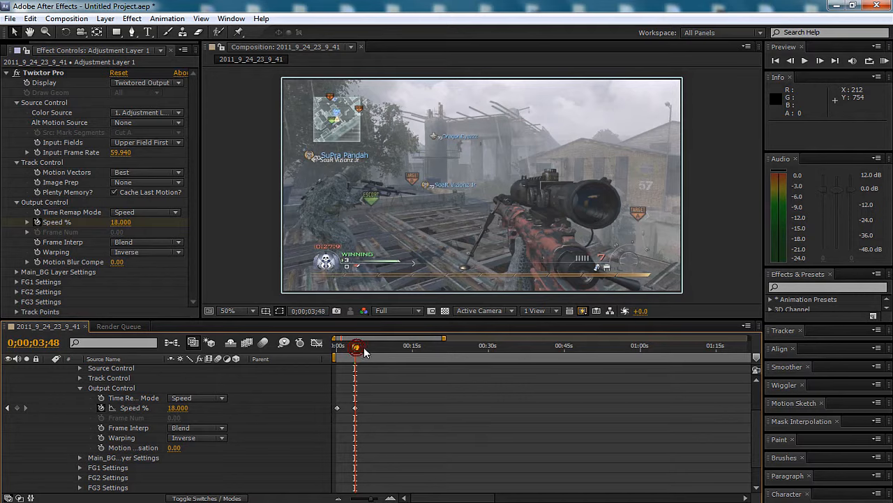
{"action": "left_click_drag", "start_coordinate": [364, 348], "coordinate": [363, 347]}
{"action": "left_click", "coordinate": [377, 345]}
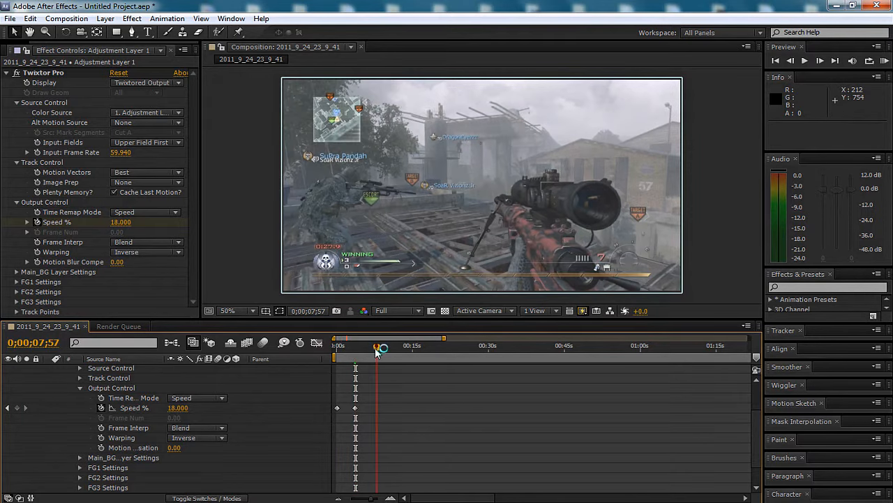
{"action": "left_click", "coordinate": [517, 185]}
{"action": "left_click", "coordinate": [375, 346]}
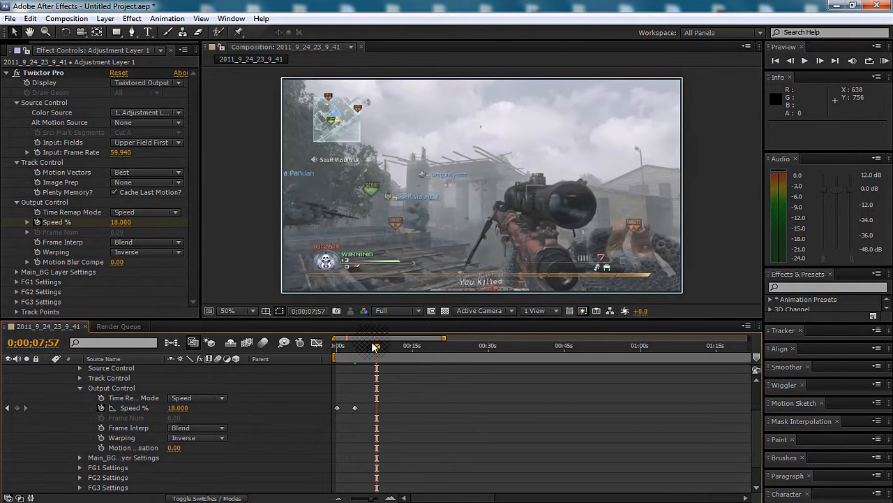
{"action": "left_click_drag", "start_coordinate": [374, 497], "coordinate": [384, 497]}
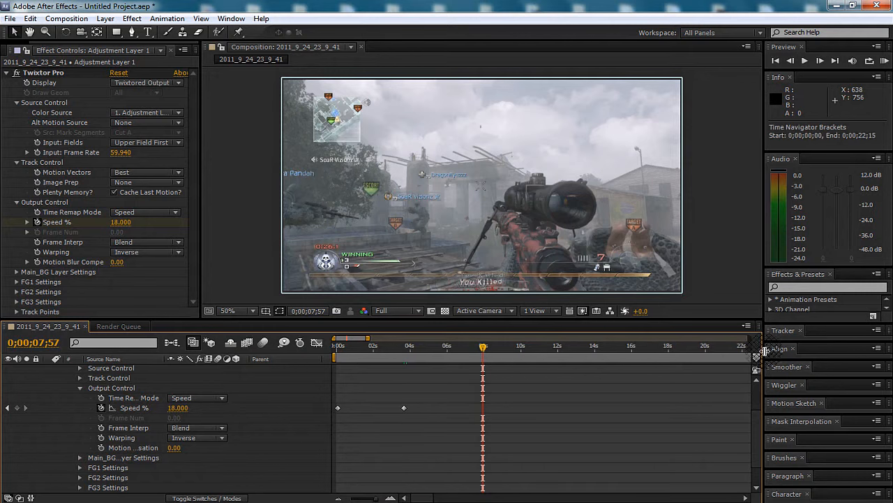
{"action": "left_click", "coordinate": [791, 61]}
{"action": "left_click", "coordinate": [791, 61]}
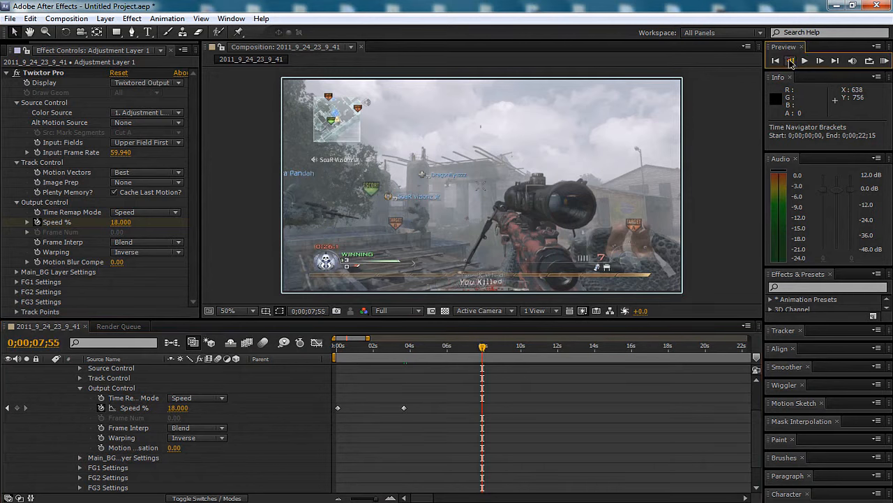
{"action": "left_click", "coordinate": [792, 62]}
{"action": "left_click", "coordinate": [791, 62]}
{"action": "left_click", "coordinate": [792, 62]}
{"action": "left_click", "coordinate": [791, 62]}
{"action": "left_click", "coordinate": [791, 62]}
{"action": "left_click", "coordinate": [791, 62]}
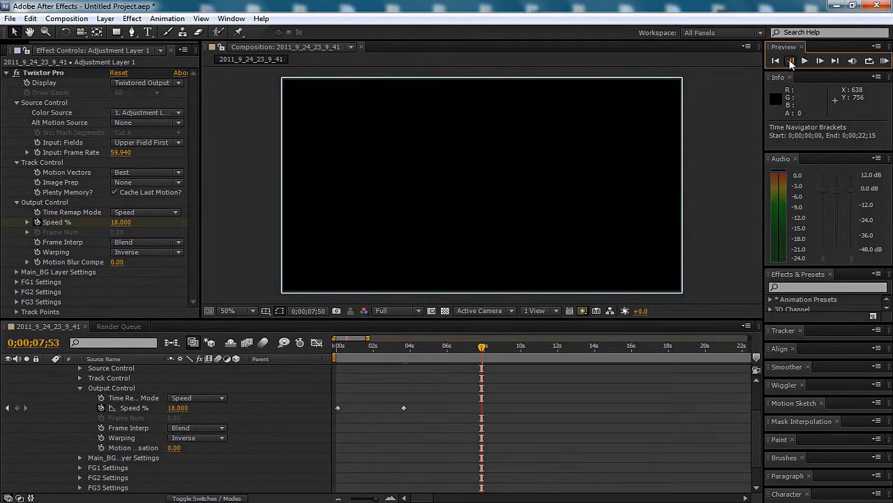
{"action": "left_click", "coordinate": [792, 62]}
{"action": "left_click", "coordinate": [792, 62]}
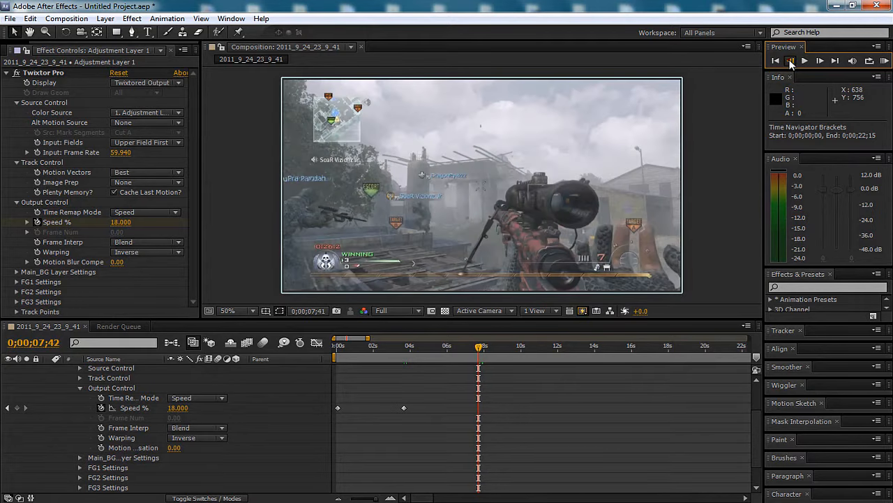
{"action": "left_click", "coordinate": [791, 62]}
{"action": "left_click", "coordinate": [792, 62]}
{"action": "left_click", "coordinate": [791, 62]}
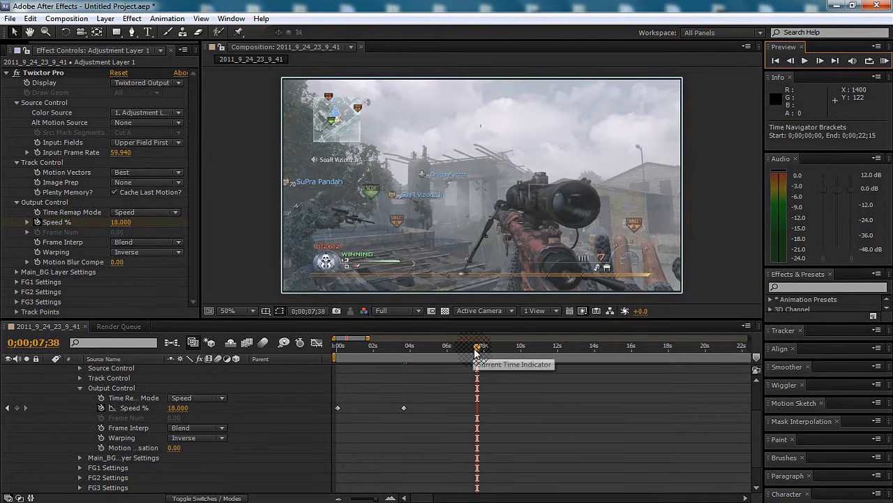
{"action": "left_click", "coordinate": [477, 347]}
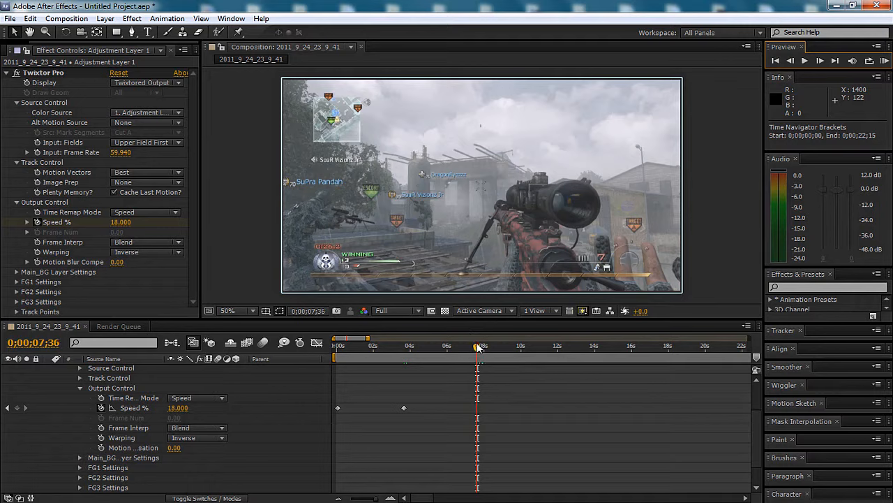
{"action": "left_click_drag", "start_coordinate": [477, 348], "coordinate": [468, 347]}
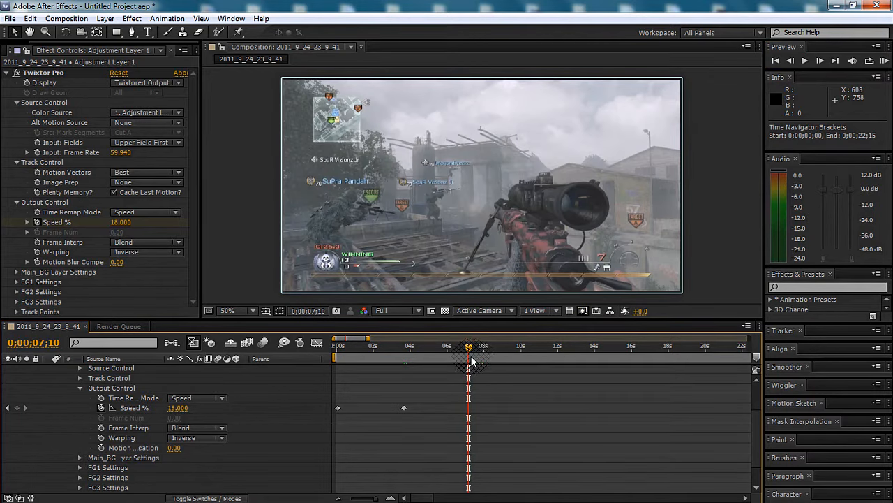
{"action": "left_click_drag", "start_coordinate": [468, 347], "coordinate": [463, 346]}
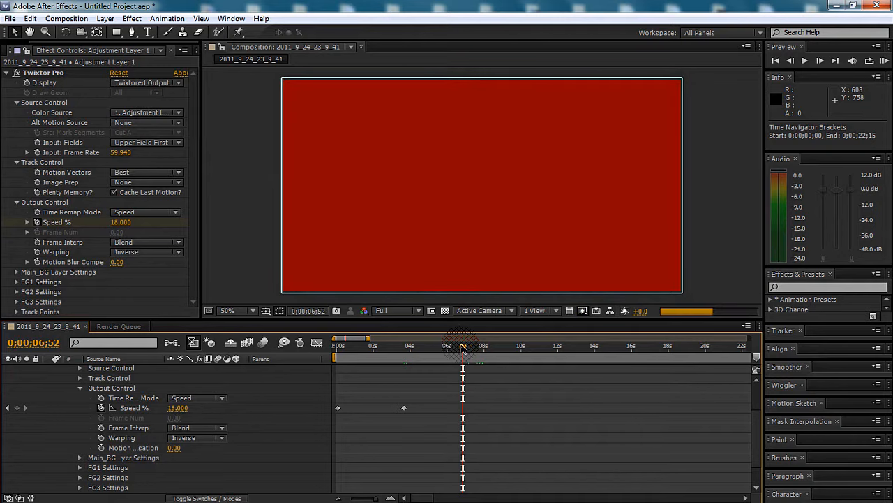
{"action": "left_click_drag", "start_coordinate": [462, 347], "coordinate": [461, 347]}
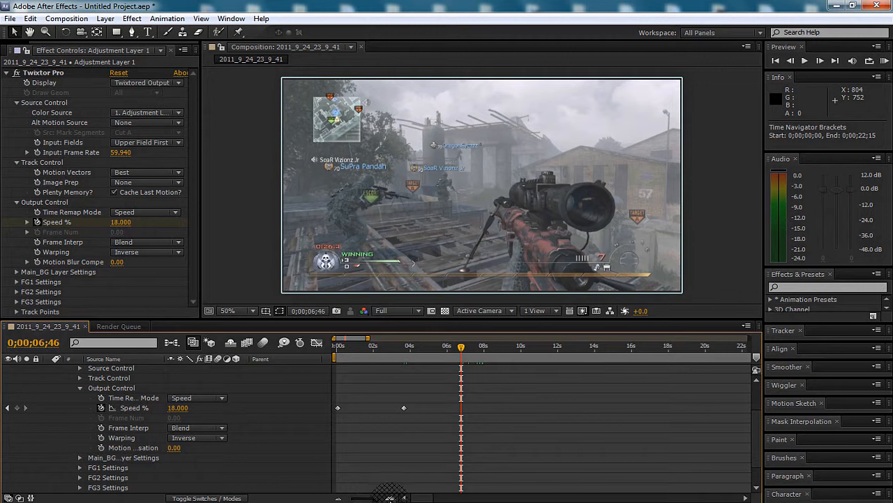
{"action": "left_click_drag", "start_coordinate": [363, 498], "coordinate": [378, 499]}
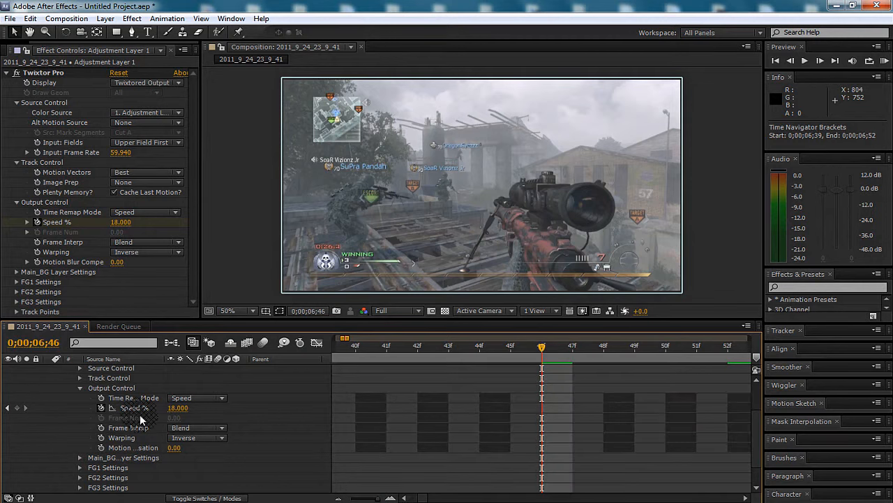
{"action": "left_click", "coordinate": [16, 408]}
{"action": "left_click", "coordinate": [571, 349]}
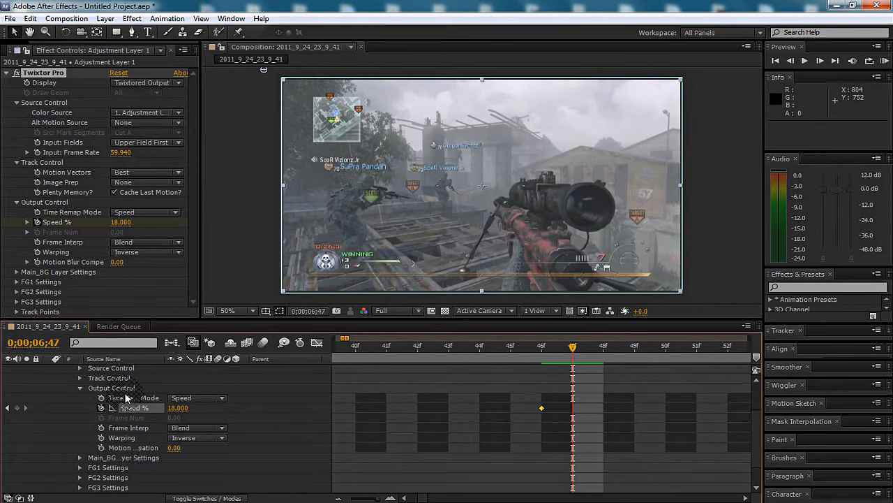
{"action": "type", "text": "100"}
{"action": "key", "text": "Return"}
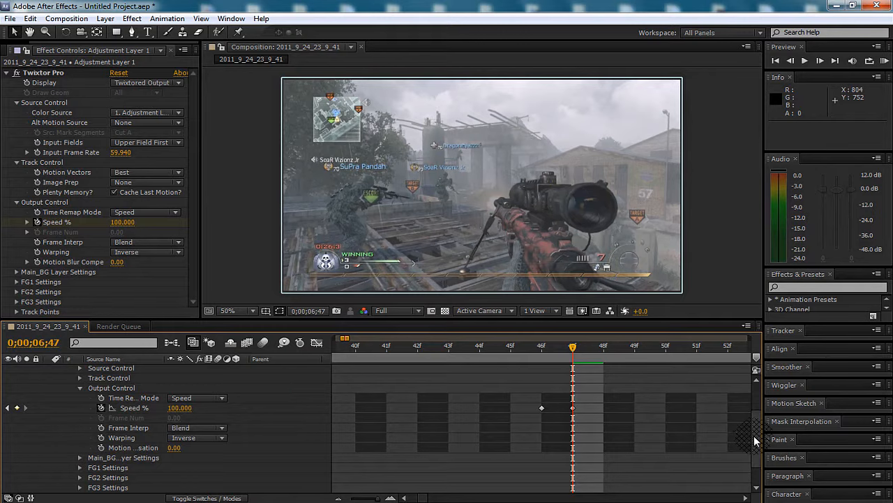
Collapse the first adjustment layer's properties and add a second adjustment layer above it.
{"action": "left_click_drag", "start_coordinate": [755, 436], "coordinate": [748, 368]}
{"action": "left_click", "coordinate": [47, 370]}
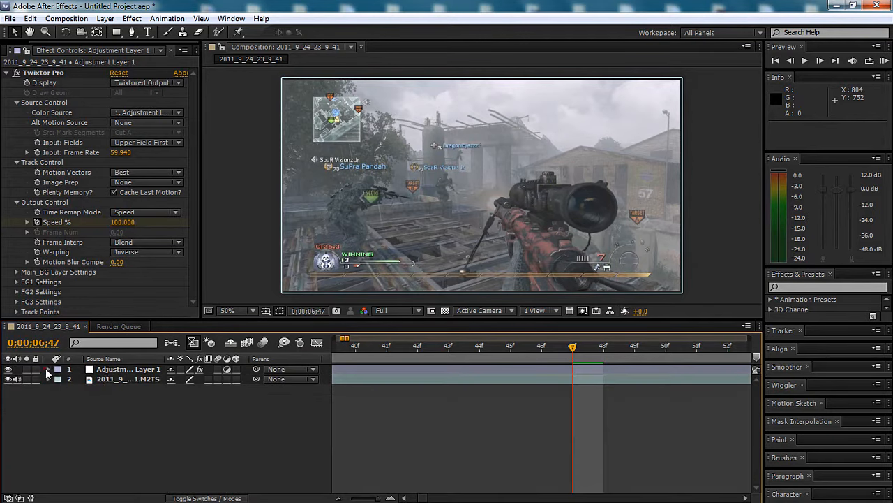
{"action": "right_click", "coordinate": [168, 412]}
{"action": "left_click", "coordinate": [209, 300]}
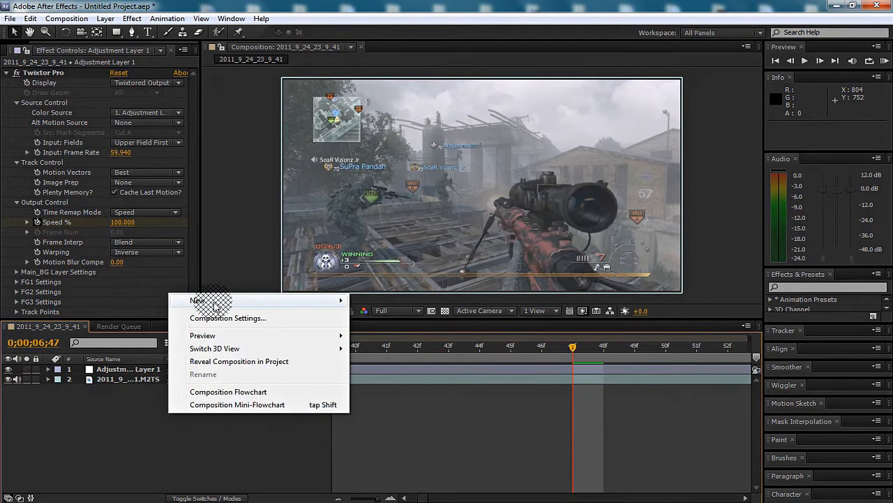
{"action": "left_click", "coordinate": [410, 395]}
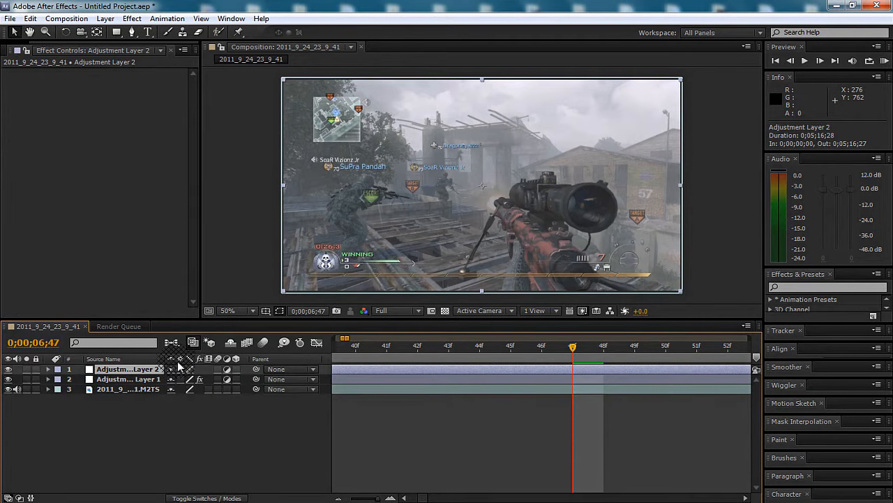
Apply the Digieffects DE_Artifact effect to the new adjustment layer, reveal its Codec Artifacting settings and set Operation Type to Shifter.
{"action": "left_click", "coordinate": [133, 19]}
{"action": "mouse_move", "coordinate": [231, 138]}
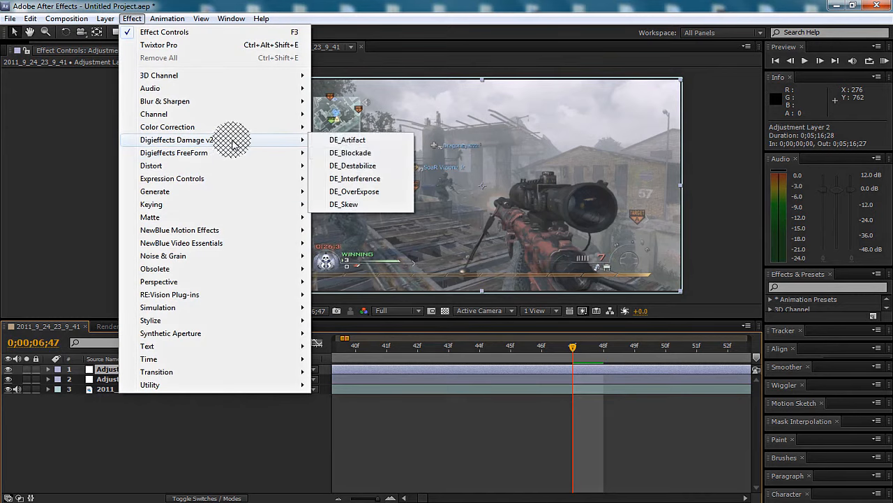
{"action": "left_click", "coordinate": [358, 142]}
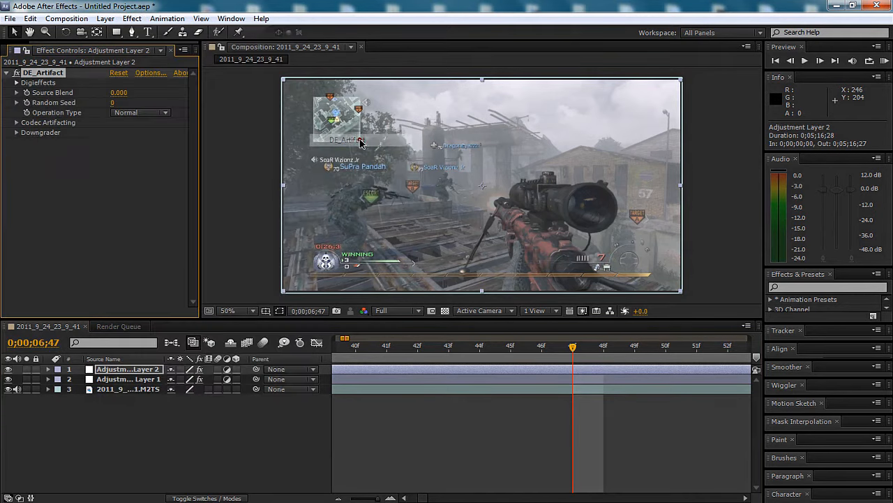
{"action": "left_click", "coordinate": [17, 123]}
{"action": "left_click", "coordinate": [134, 112]}
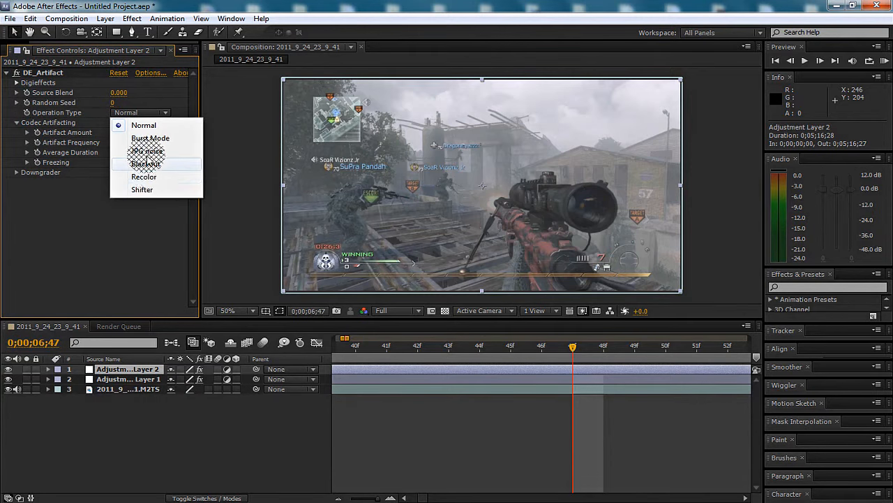
{"action": "left_click", "coordinate": [149, 190]}
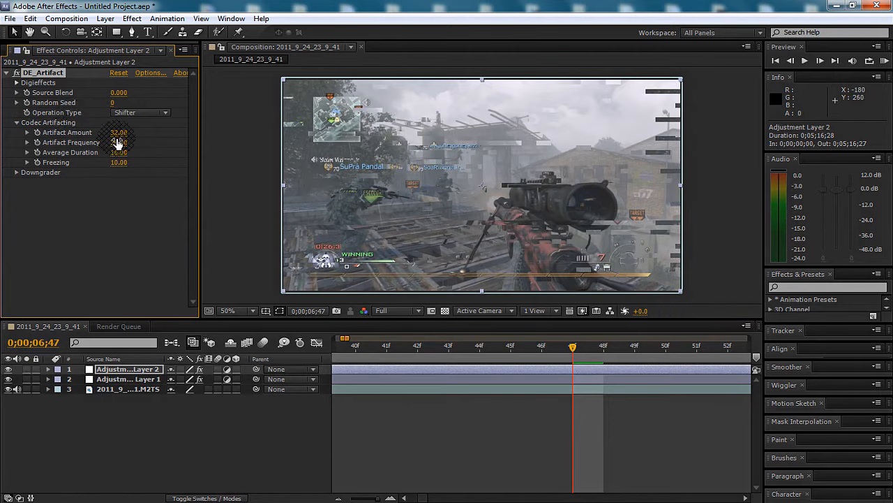
Set DE_Artifact's Freezing to 4, Average Duration to 18 and Artifact Frequency to 26.
{"action": "left_click_drag", "start_coordinate": [121, 170], "coordinate": [123, 166]}
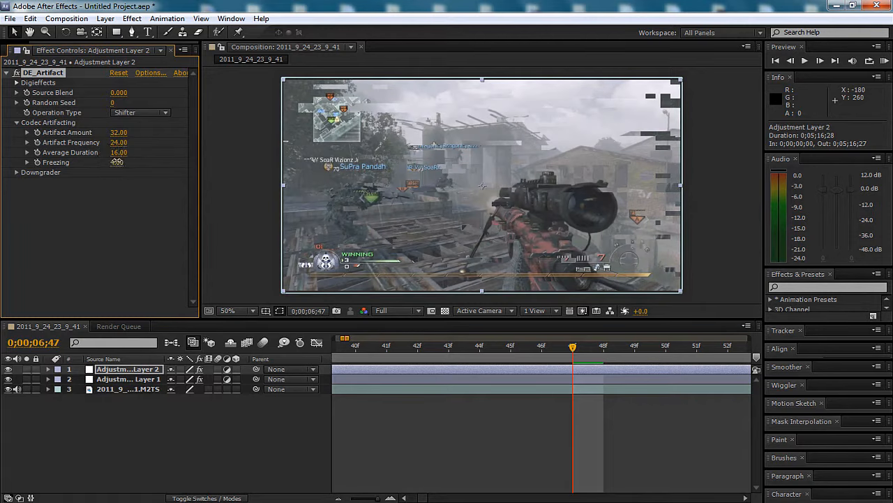
{"action": "left_click", "coordinate": [120, 154]}
{"action": "left_click", "coordinate": [121, 153]}
{"action": "left_click", "coordinate": [120, 180]}
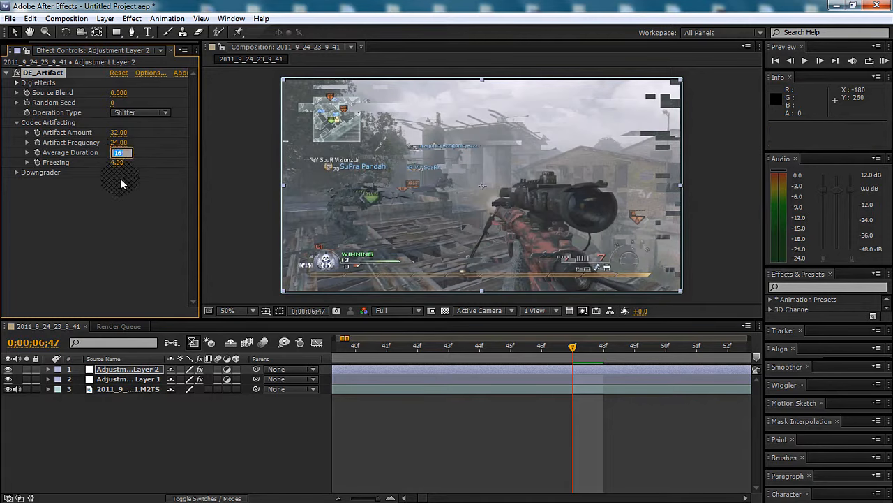
{"action": "left_click", "coordinate": [119, 153]}
{"action": "left_click_drag", "start_coordinate": [120, 153], "coordinate": [119, 147]}
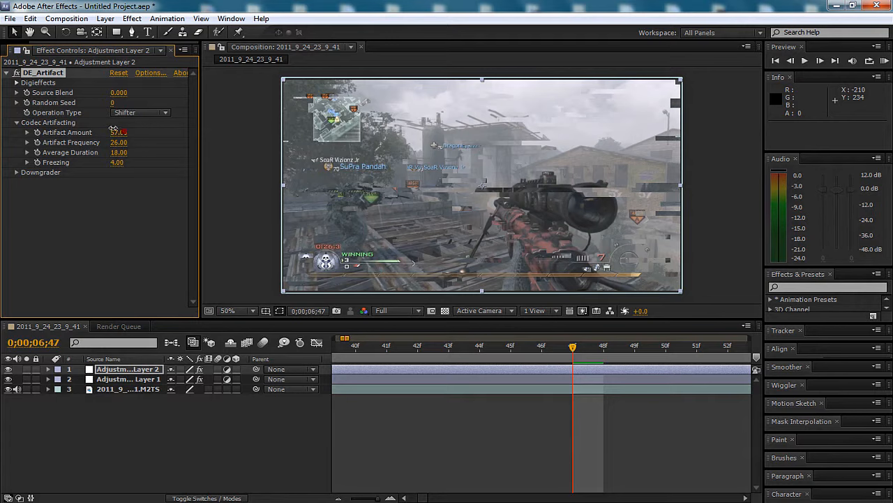
Set DE_Artifact's Artifact Amount to 37 and Average Duration to 68.
{"action": "left_click_drag", "start_coordinate": [115, 130], "coordinate": [94, 120]}
{"action": "left_click_drag", "start_coordinate": [117, 130], "coordinate": [127, 153]}
{"action": "left_click_drag", "start_coordinate": [125, 157], "coordinate": [167, 162]}
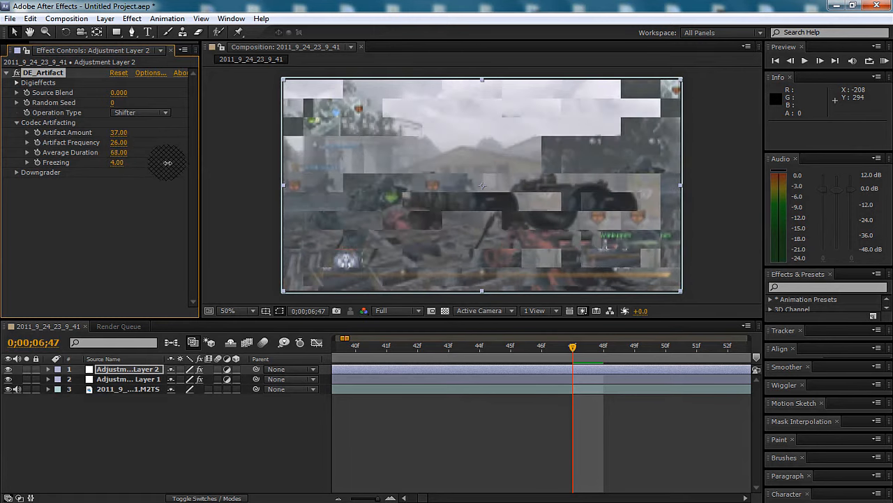
Set DE_Artifact's Average Duration to 47 and Artifact Amount to 29.
{"action": "left_click_drag", "start_coordinate": [119, 151], "coordinate": [105, 152]}
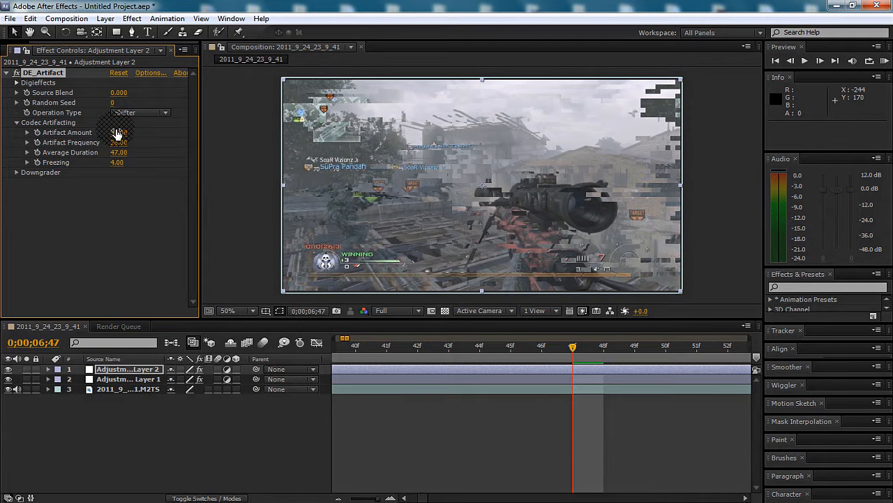
{"action": "left_click_drag", "start_coordinate": [117, 130], "coordinate": [105, 128]}
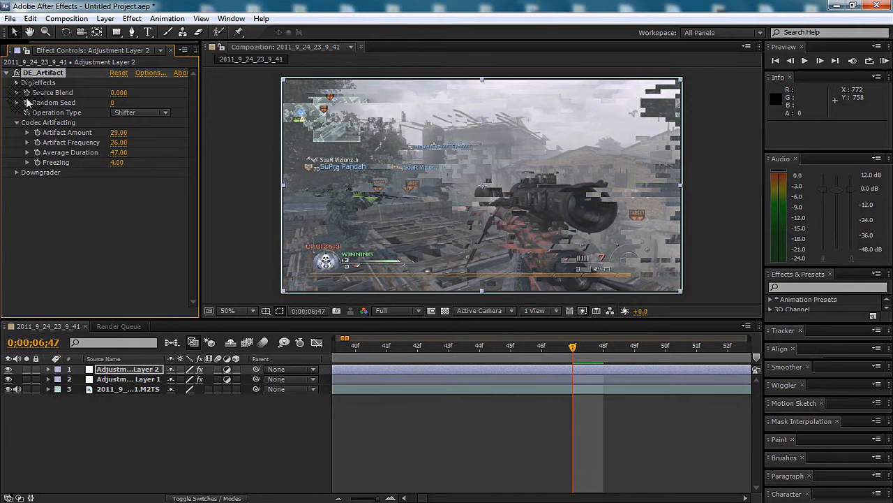
Draw a closed Pen mask around the rifle and scope on the second adjustment layer, keeping DE_Artifact switched off while drawing.
{"action": "left_click", "coordinate": [16, 73]}
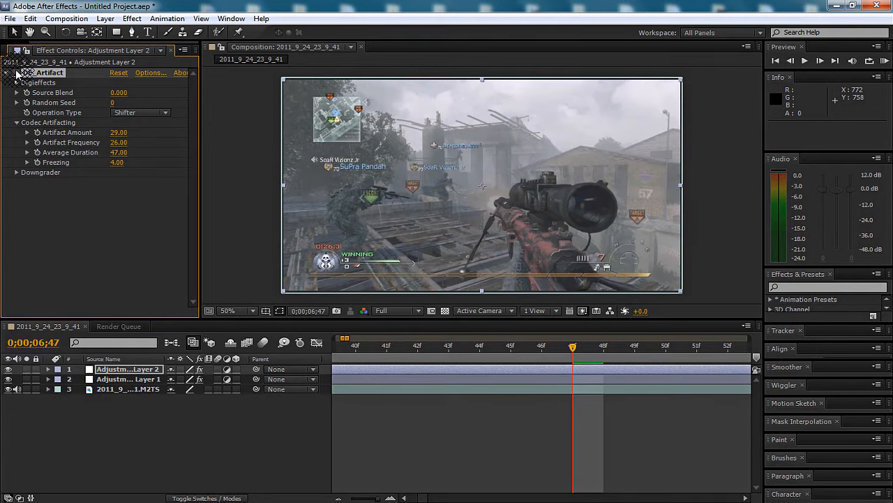
{"action": "left_click_drag", "start_coordinate": [378, 498], "coordinate": [372, 499]}
{"action": "left_click", "coordinate": [135, 367]}
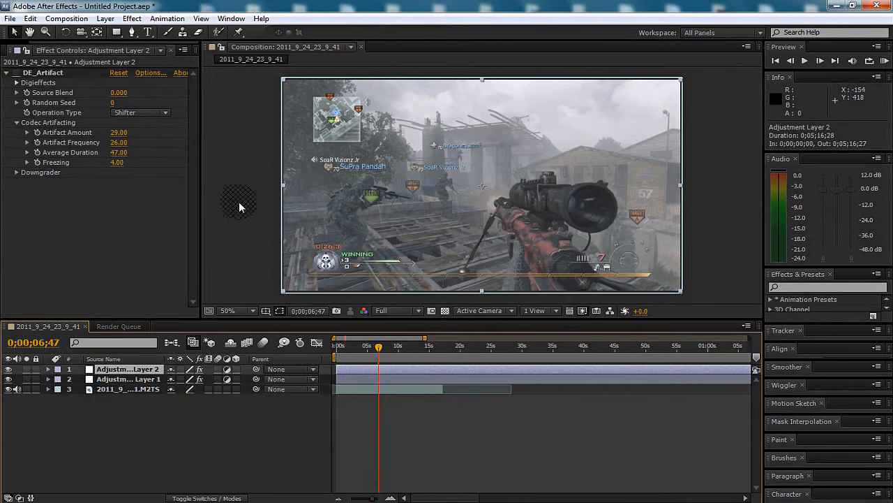
{"action": "left_click", "coordinate": [132, 32]}
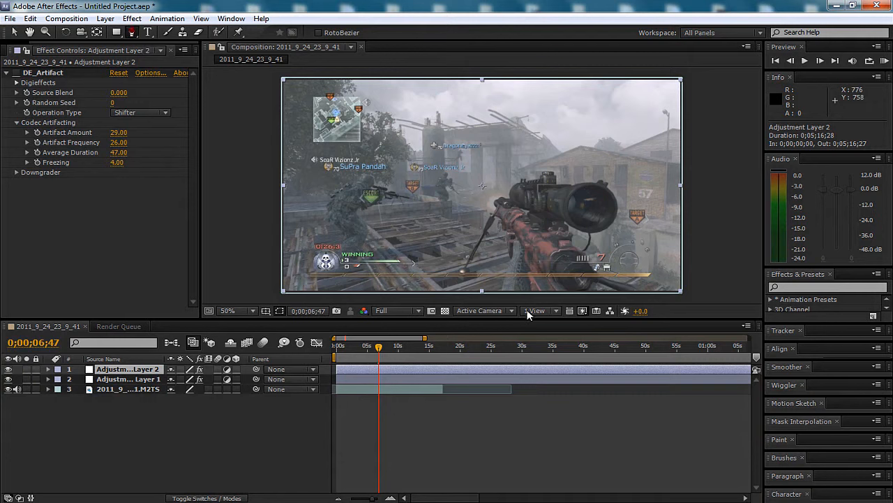
{"action": "left_click", "coordinate": [493, 292]}
{"action": "left_click", "coordinate": [489, 240]}
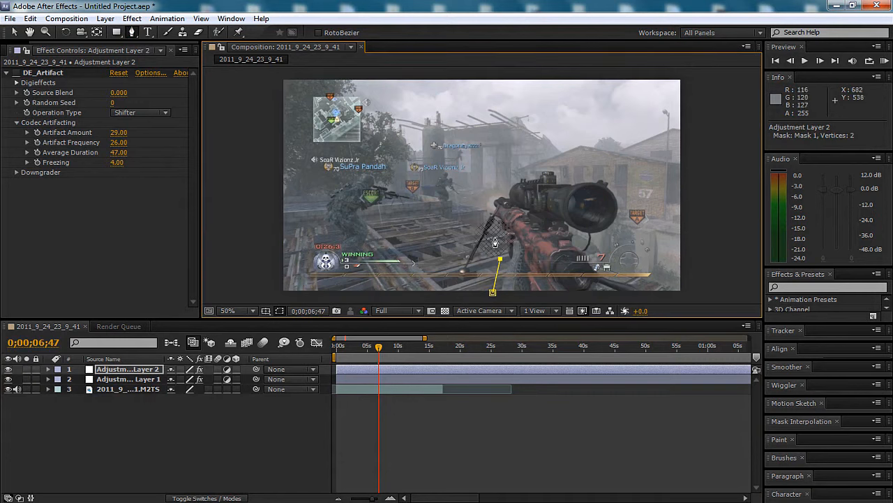
{"action": "left_click", "coordinate": [454, 280]}
{"action": "left_click", "coordinate": [498, 182]}
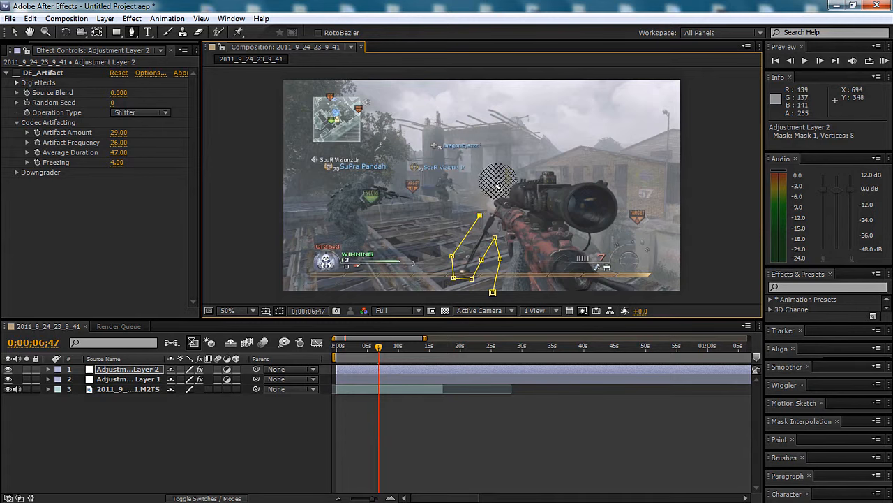
{"action": "left_click", "coordinate": [518, 168]}
{"action": "left_click", "coordinate": [554, 160]}
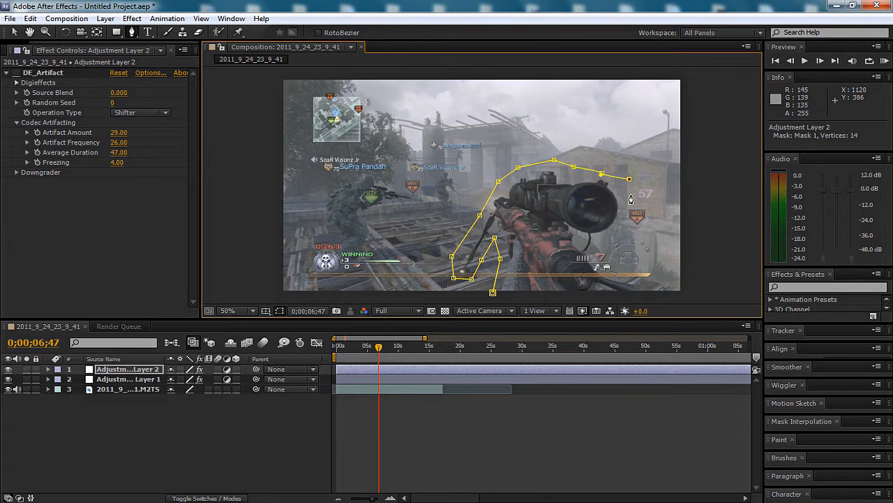
{"action": "left_click", "coordinate": [614, 241]}
{"action": "left_click", "coordinate": [603, 251]}
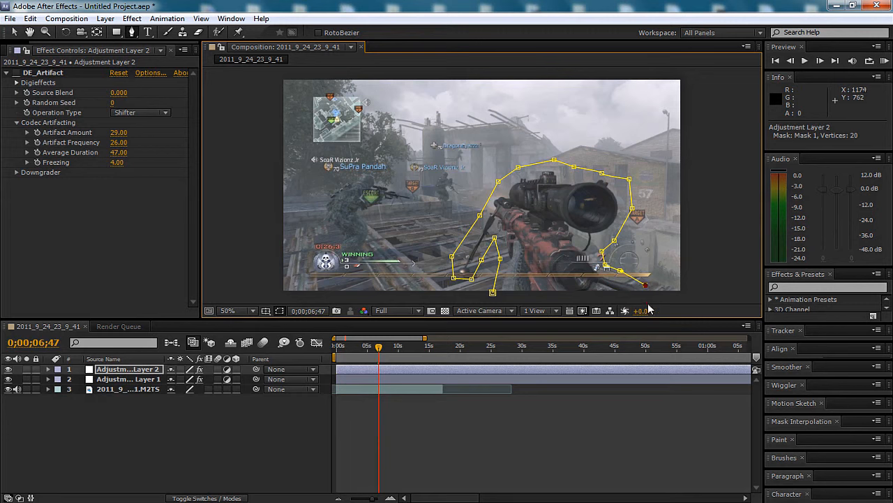
{"action": "left_click", "coordinate": [494, 293]}
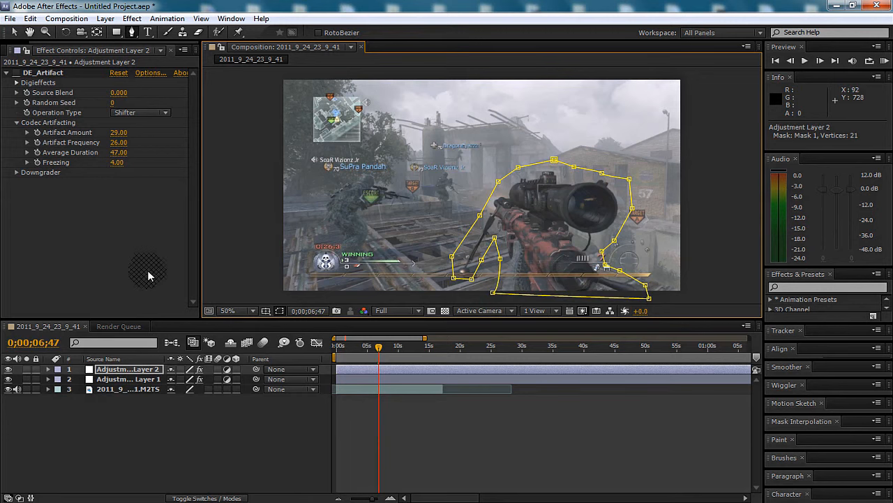
{"action": "left_click", "coordinate": [15, 74]}
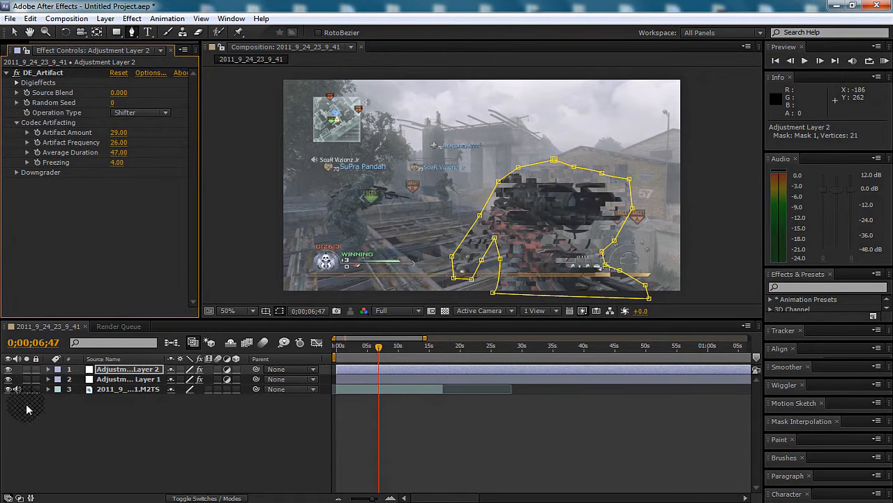
Reveal the second adjustment layer's mask and invert it so the glitch applies outside the rifle.
{"action": "left_click", "coordinate": [45, 370]}
{"action": "left_click", "coordinate": [46, 369]}
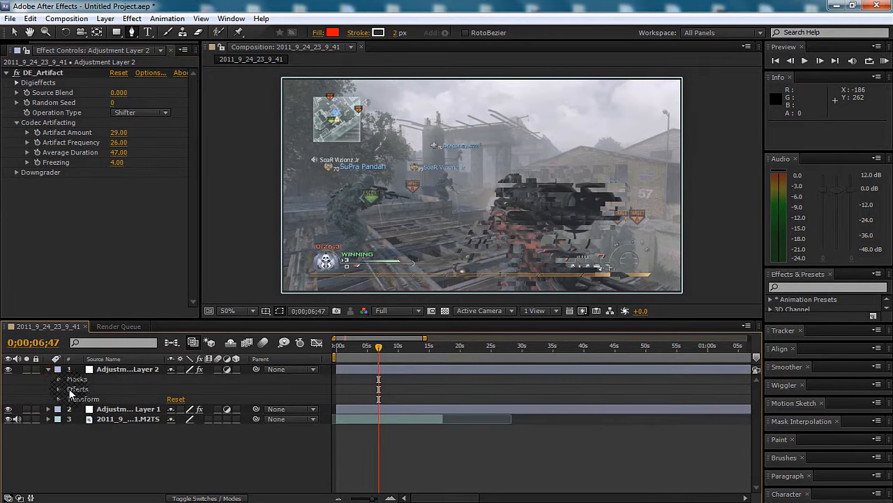
{"action": "left_click", "coordinate": [58, 379]}
{"action": "mouse_move", "coordinate": [70, 392]}
{"action": "left_mouse_down"}
{"action": "mouse_move", "coordinate": [216, 398]}
{"action": "mouse_move", "coordinate": [214, 391]}
{"action": "left_mouse_up"}
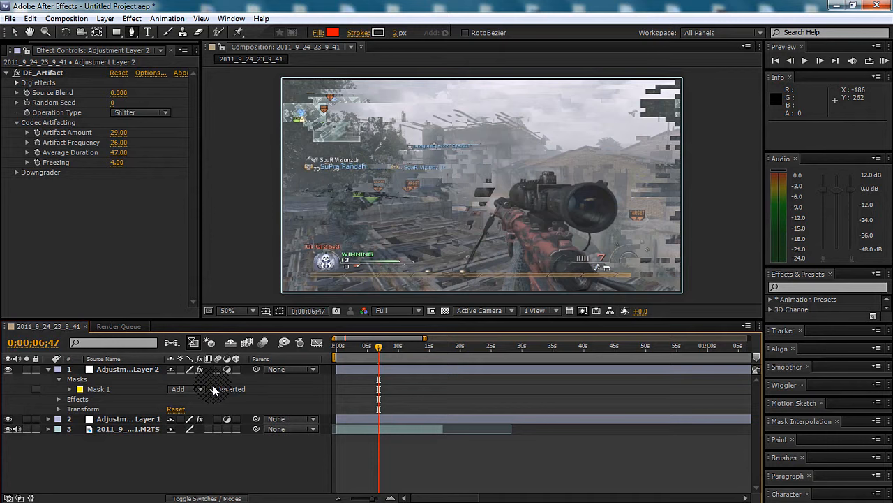
{"action": "mouse_move", "coordinate": [214, 391]}
{"action": "left_mouse_down"}
{"action": "mouse_move", "coordinate": [427, 175]}
{"action": "mouse_move", "coordinate": [505, 187]}
{"action": "mouse_move", "coordinate": [465, 157]}
{"action": "mouse_move", "coordinate": [513, 206]}
{"action": "mouse_move", "coordinate": [488, 202]}
{"action": "mouse_move", "coordinate": [63, 389]}
{"action": "left_mouse_up"}
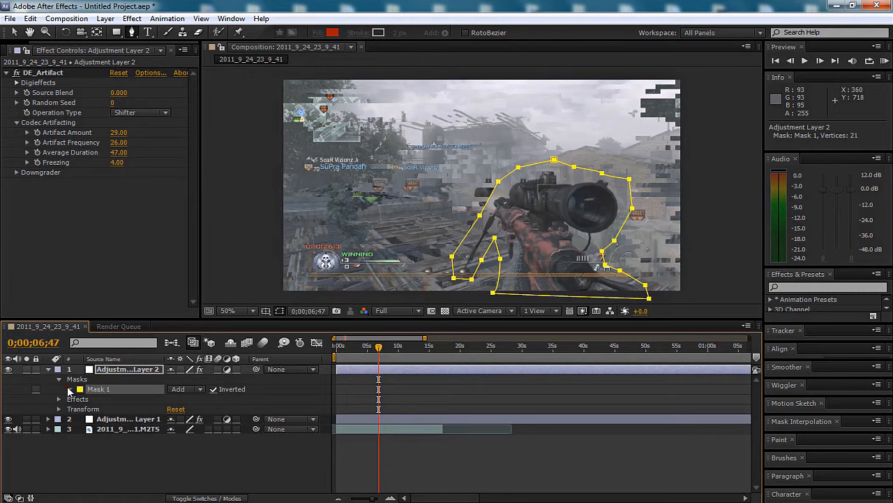
Set the rifle mask's feather to 59 pixels.
{"action": "left_click", "coordinate": [70, 390]}
{"action": "left_click_drag", "start_coordinate": [181, 415], "coordinate": [354, 381]}
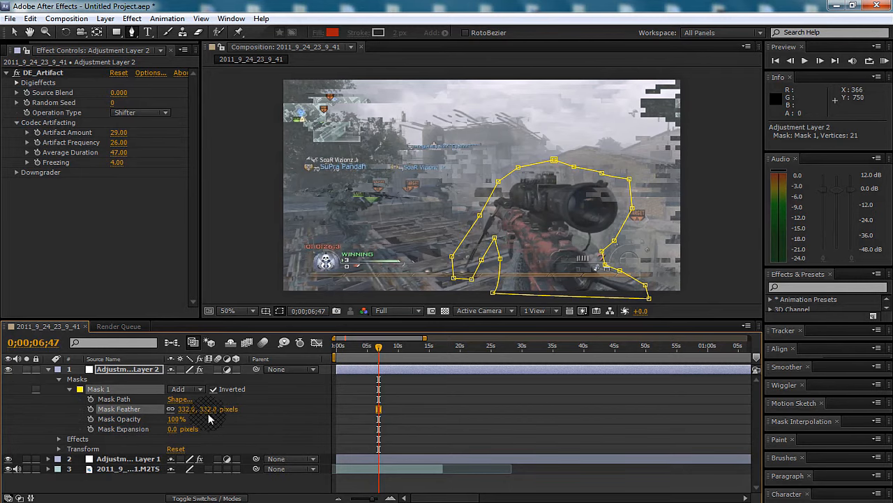
{"action": "left_click_drag", "start_coordinate": [180, 412], "coordinate": [139, 407]}
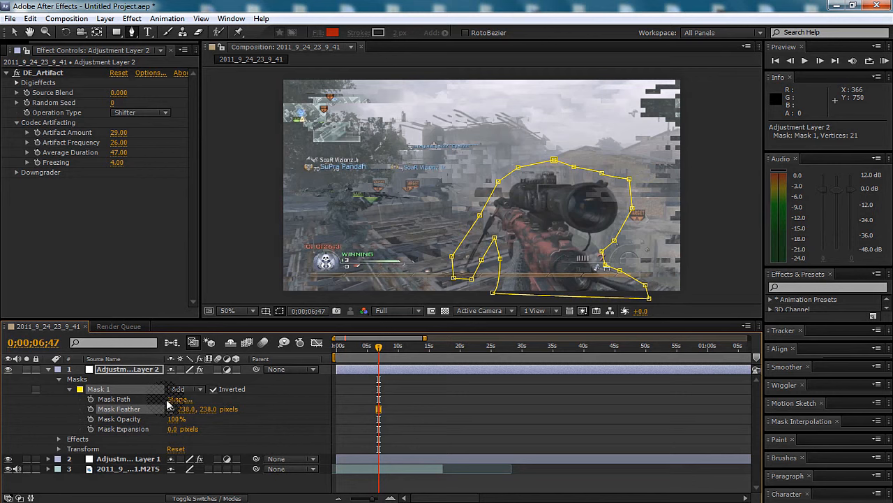
{"action": "left_click_drag", "start_coordinate": [168, 418], "coordinate": [22, 413]}
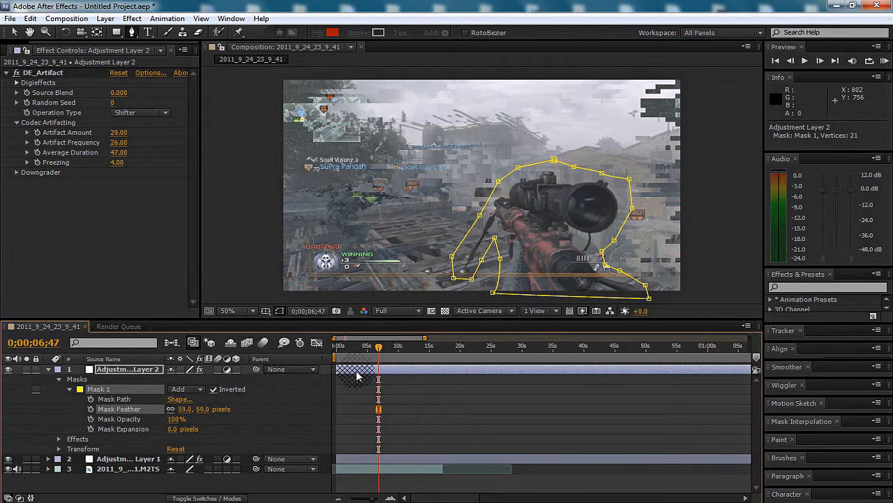
Move the playhead to 0;00;04;49 and compare the frame with the mask inversion off and on.
{"action": "left_click", "coordinate": [368, 349]}
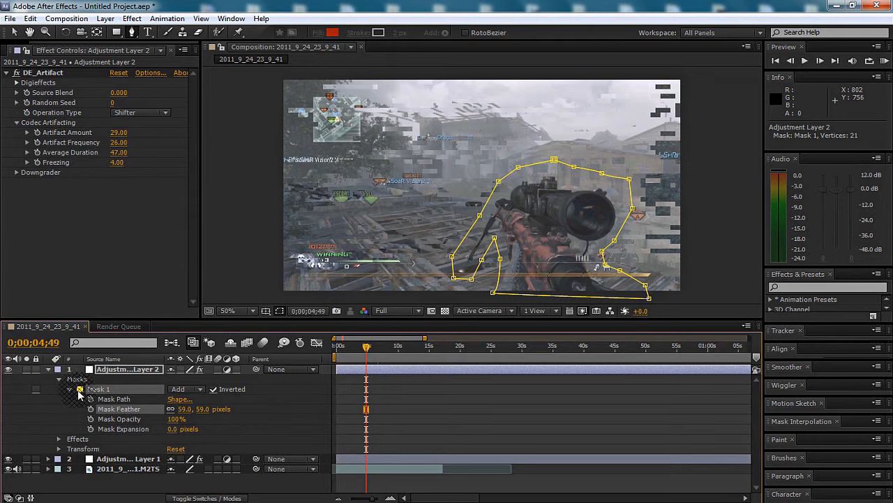
{"action": "left_click", "coordinate": [214, 389]}
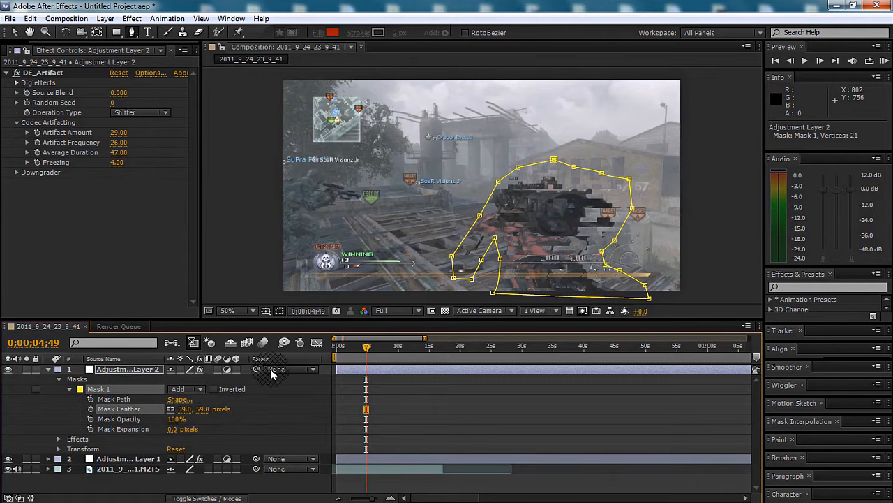
{"action": "left_click_drag", "start_coordinate": [373, 498], "coordinate": [368, 499]}
{"action": "mouse_move", "coordinate": [363, 502]}
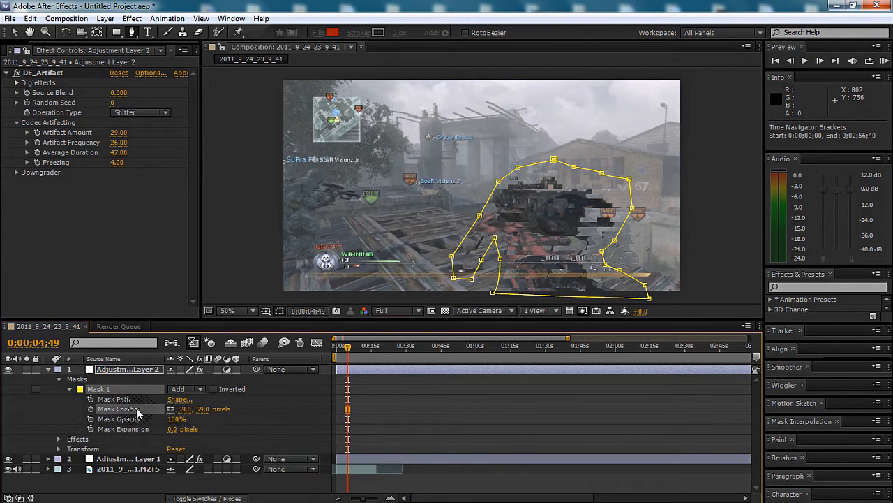
{"action": "left_click", "coordinate": [213, 389]}
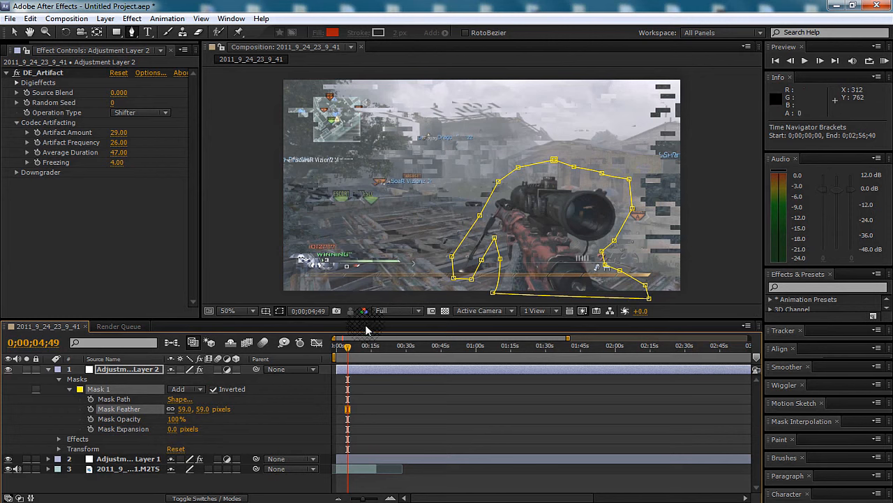
Collapse the second adjustment layer's properties and add a third adjustment layer on top.
{"action": "left_click", "coordinate": [48, 369]}
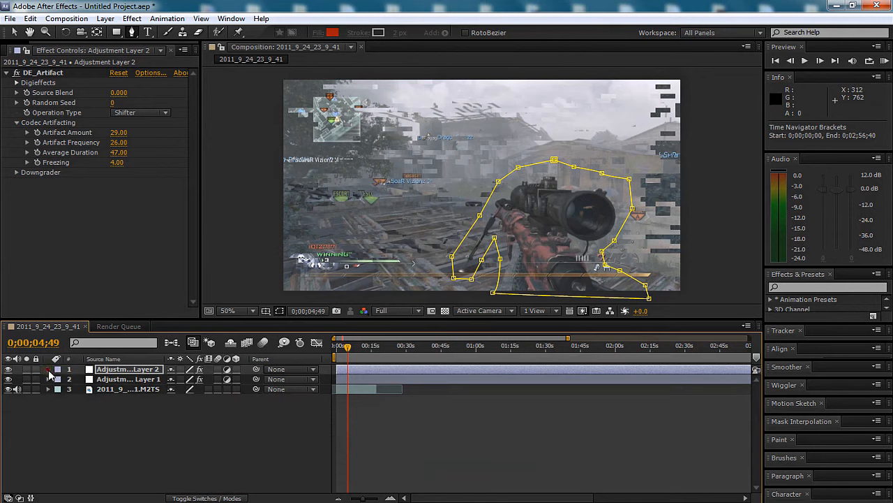
{"action": "left_click", "coordinate": [92, 417]}
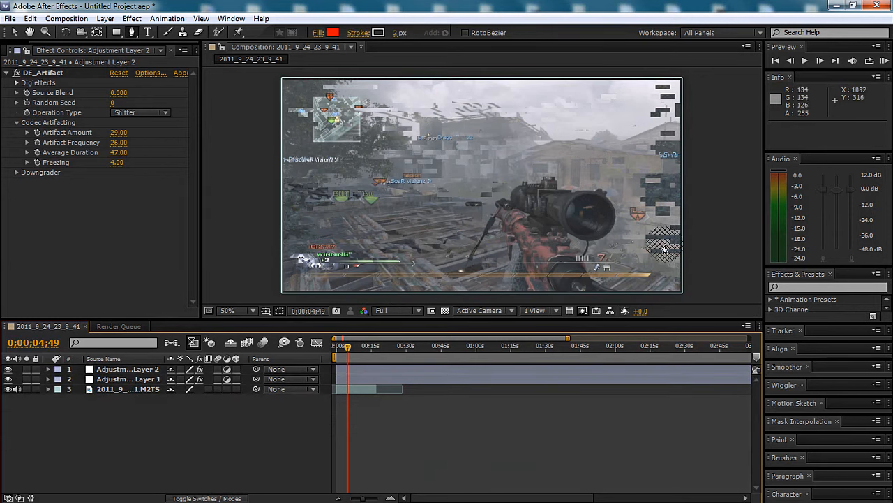
{"action": "right_click", "coordinate": [111, 400]}
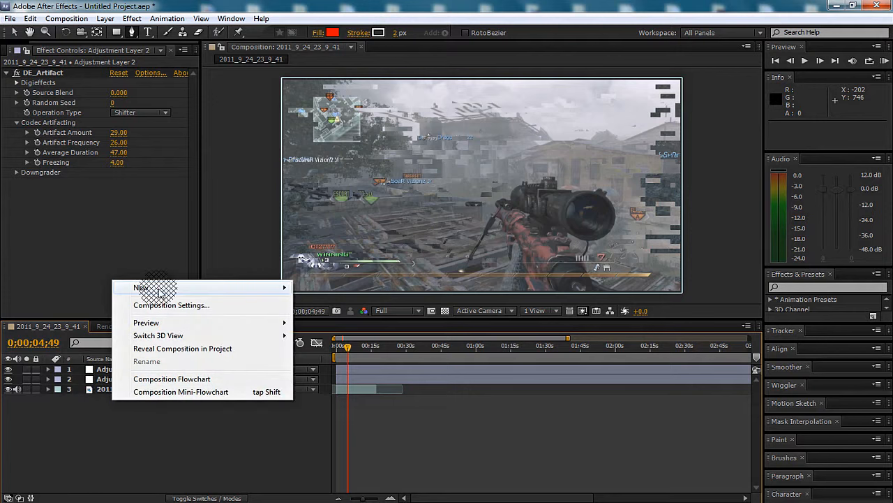
{"action": "mouse_move", "coordinate": [139, 287]}
{"action": "left_click", "coordinate": [340, 382]}
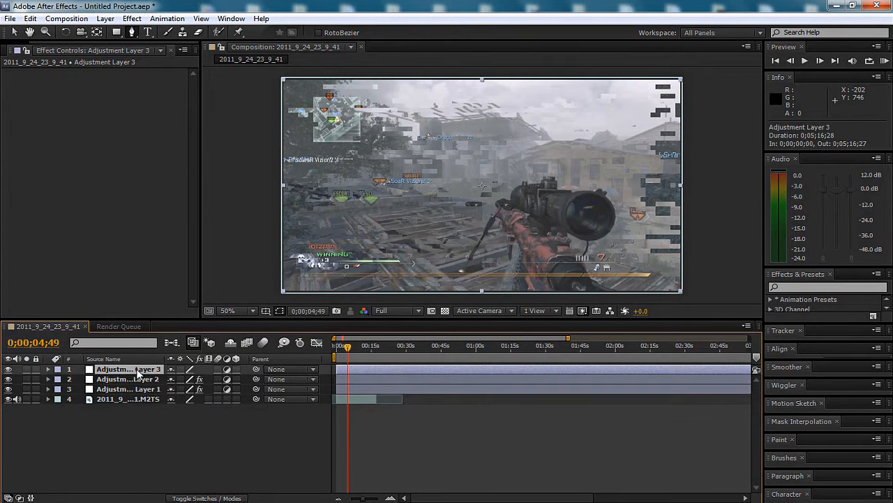
Apply the Curves color correction effect to the third adjustment layer.
{"action": "left_click", "coordinate": [132, 19]}
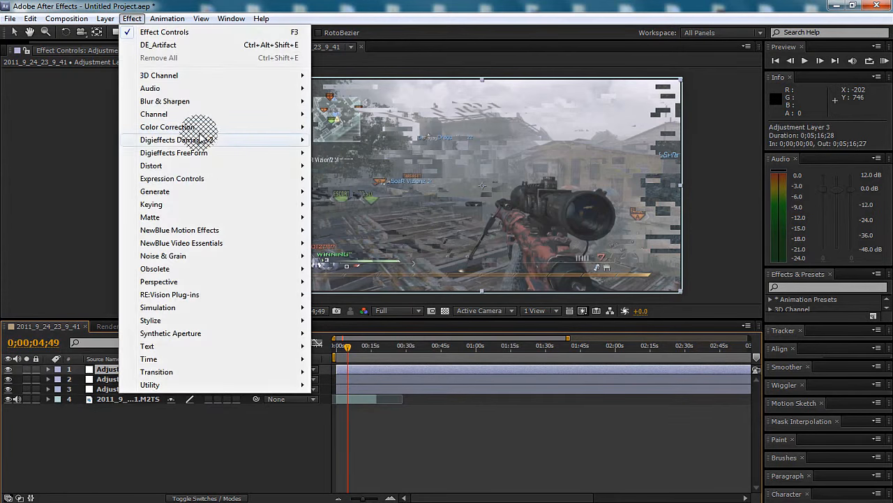
{"action": "mouse_move", "coordinate": [215, 131]}
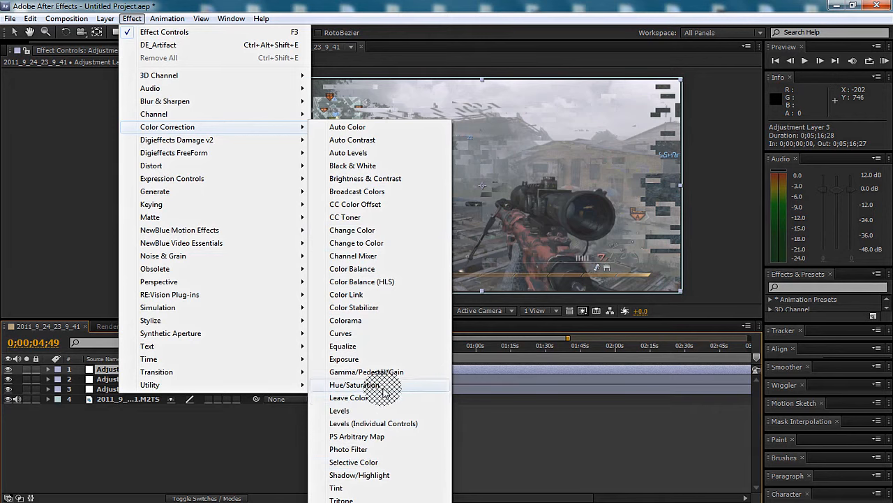
{"action": "left_click", "coordinate": [346, 333]}
Shape the Curves effect's Red channel into a gentle S-curve with raised highlights and lowered shadows.
{"action": "left_click", "coordinate": [131, 81]}
{"action": "left_click", "coordinate": [131, 95]}
{"action": "left_click", "coordinate": [130, 84]}
{"action": "left_click", "coordinate": [129, 106]}
{"action": "mouse_move", "coordinate": [117, 124]}
{"action": "left_mouse_down"}
{"action": "mouse_move", "coordinate": [84, 128]}
{"action": "mouse_move", "coordinate": [100, 115]}
{"action": "mouse_move", "coordinate": [109, 124]}
{"action": "left_mouse_up"}
{"action": "left_click_drag", "start_coordinate": [56, 171], "coordinate": [61, 183]}
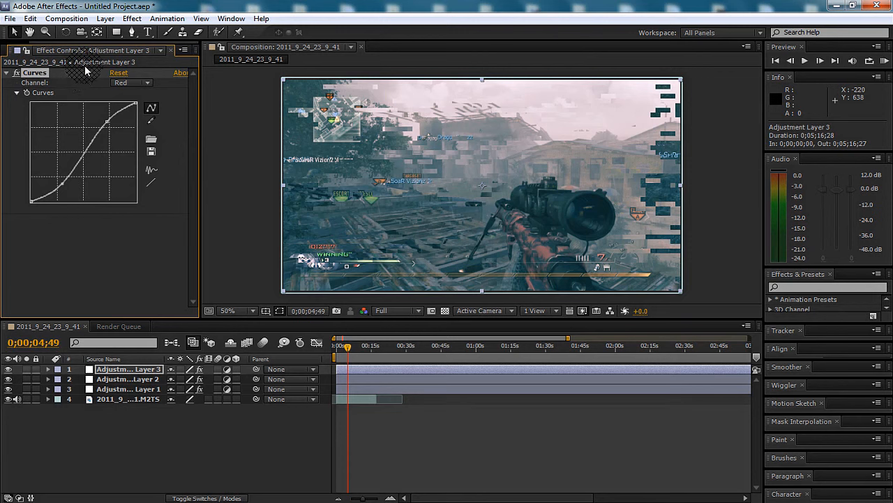
Shape the Curves effect's Green channel into a similar S-curve, raising the highlights and lowering the shadows.
{"action": "left_click", "coordinate": [134, 85]}
{"action": "left_click", "coordinate": [138, 119]}
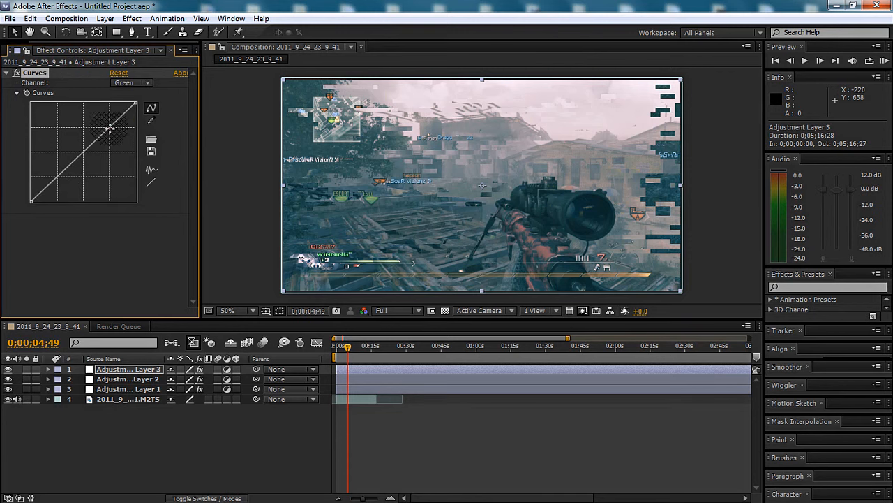
{"action": "left_click_drag", "start_coordinate": [106, 128], "coordinate": [104, 124]}
{"action": "left_click_drag", "start_coordinate": [64, 179], "coordinate": [63, 183]}
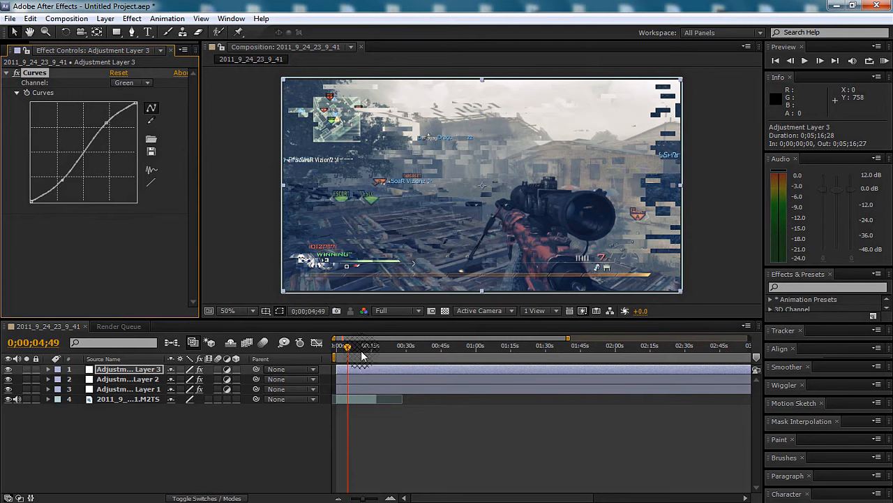
Select Adjustment Layer 2 and expand its DE_Artifact effect settings in the timeline, keeping its masks collapsed.
{"action": "left_click", "coordinate": [101, 378]}
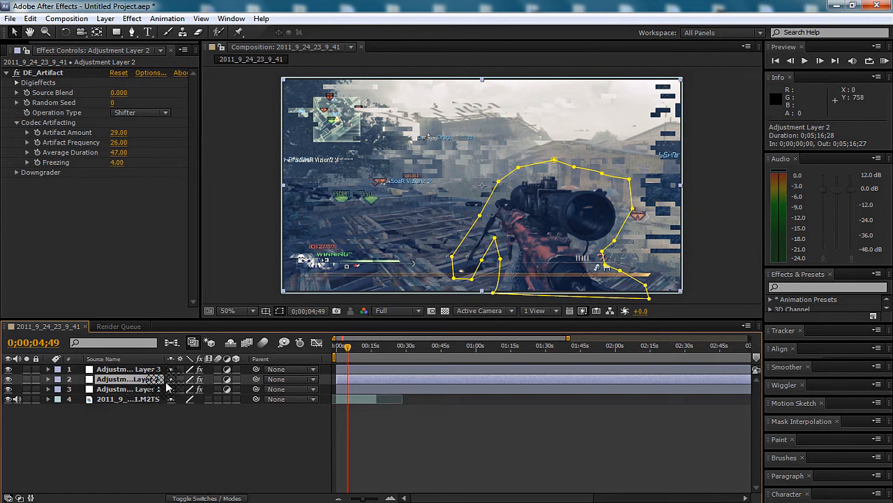
{"action": "mouse_move", "coordinate": [362, 499]}
{"action": "left_mouse_down"}
{"action": "mouse_move", "coordinate": [405, 498]}
{"action": "mouse_move", "coordinate": [339, 497]}
{"action": "mouse_move", "coordinate": [391, 501]}
{"action": "mouse_move", "coordinate": [357, 499]}
{"action": "left_mouse_up"}
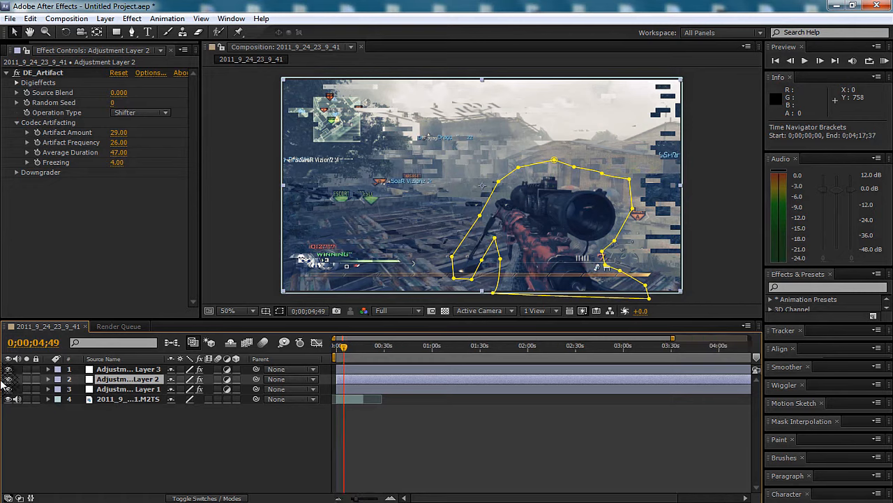
{"action": "left_click", "coordinate": [47, 381]}
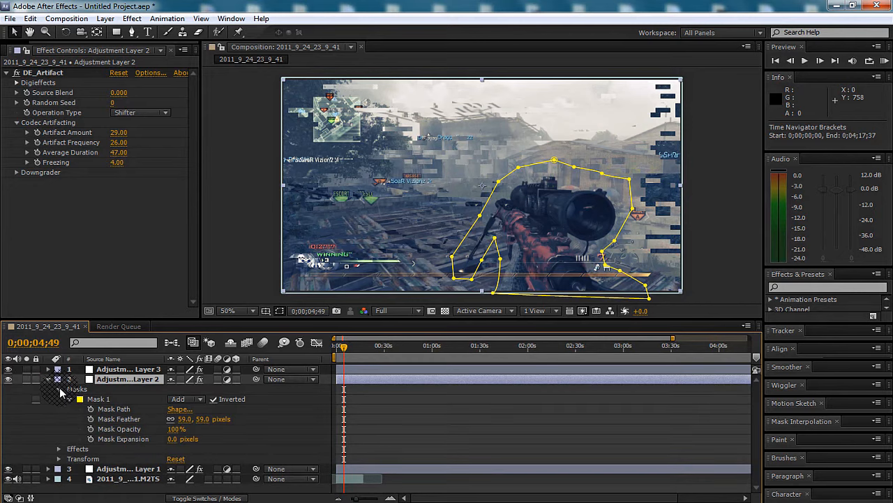
{"action": "left_click", "coordinate": [58, 388]}
{"action": "left_click", "coordinate": [59, 398]}
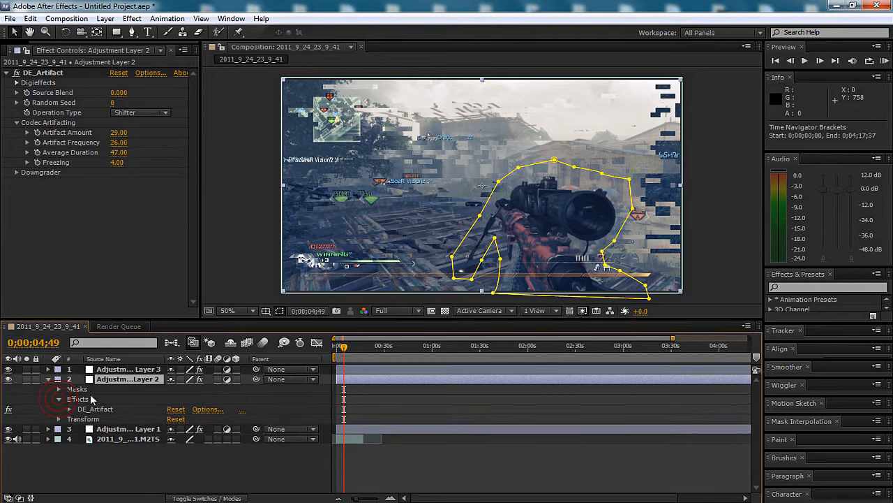
{"action": "left_click", "coordinate": [71, 409]}
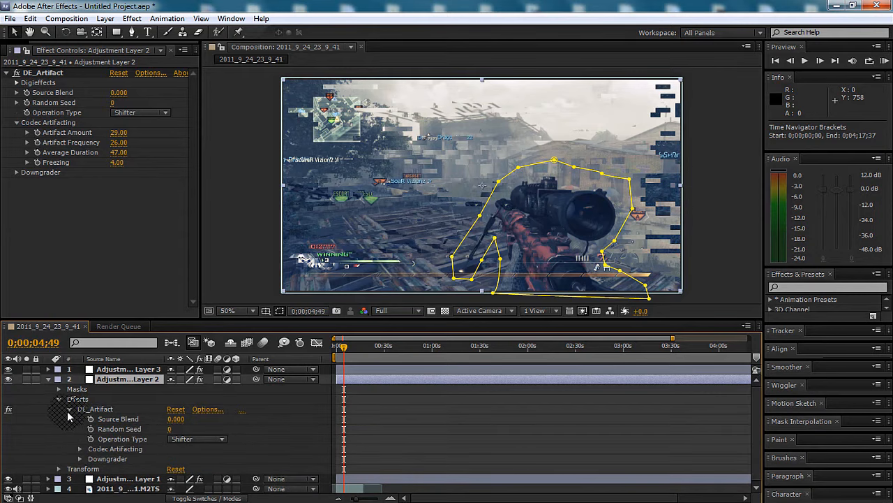
{"action": "scroll", "coordinate": [756, 398], "scroll_direction": "down", "scroll_amount": 1}
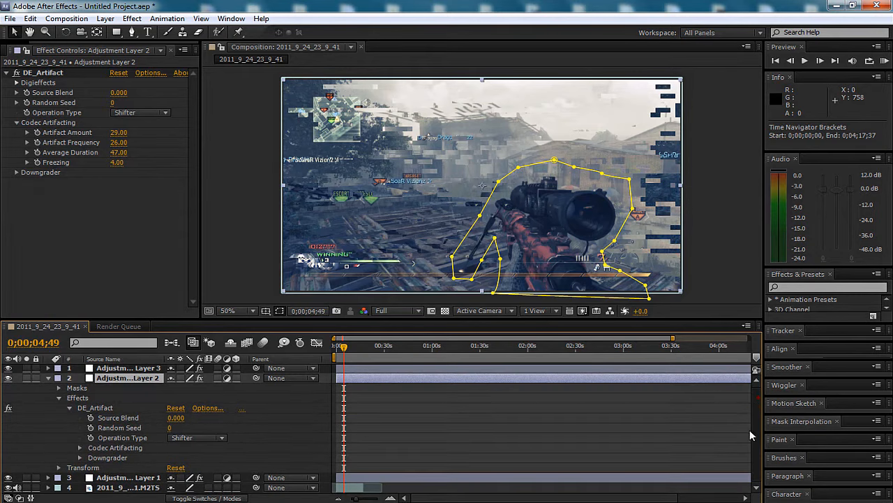
Expand Adjustment Layer 1 in the timeline and collapse its Twixtor Pro settings under Effects.
{"action": "left_click", "coordinate": [49, 477]}
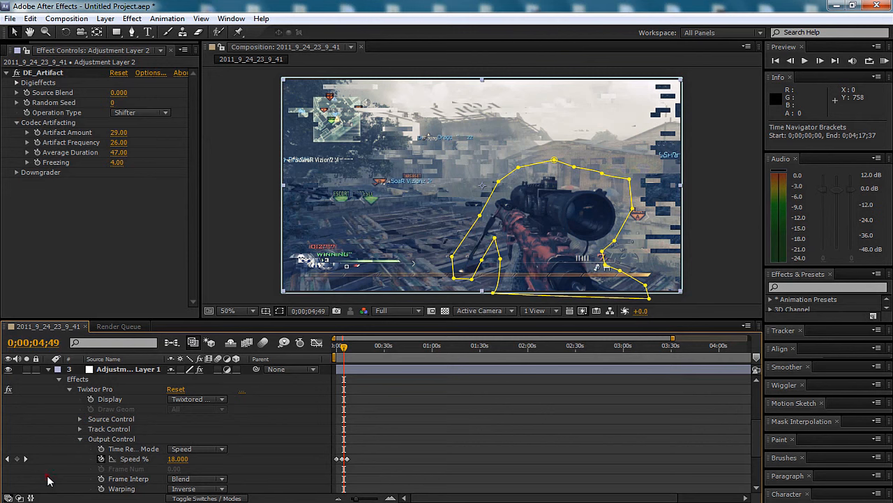
{"action": "mouse_move", "coordinate": [757, 433]}
{"action": "left_mouse_down"}
{"action": "mouse_move", "coordinate": [754, 391]}
{"action": "mouse_move", "coordinate": [764, 442]}
{"action": "mouse_move", "coordinate": [757, 431]}
{"action": "left_mouse_up"}
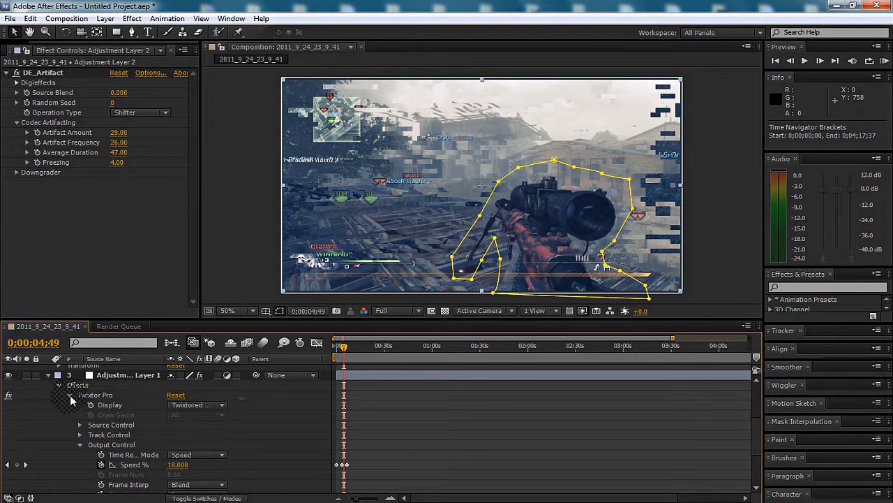
{"action": "left_click", "coordinate": [70, 395]}
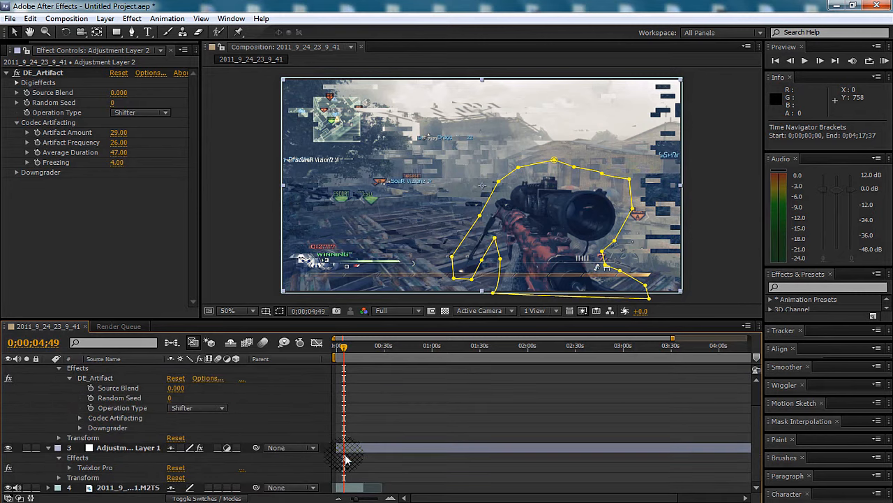
{"action": "left_click_drag", "start_coordinate": [354, 497], "coordinate": [377, 497]}
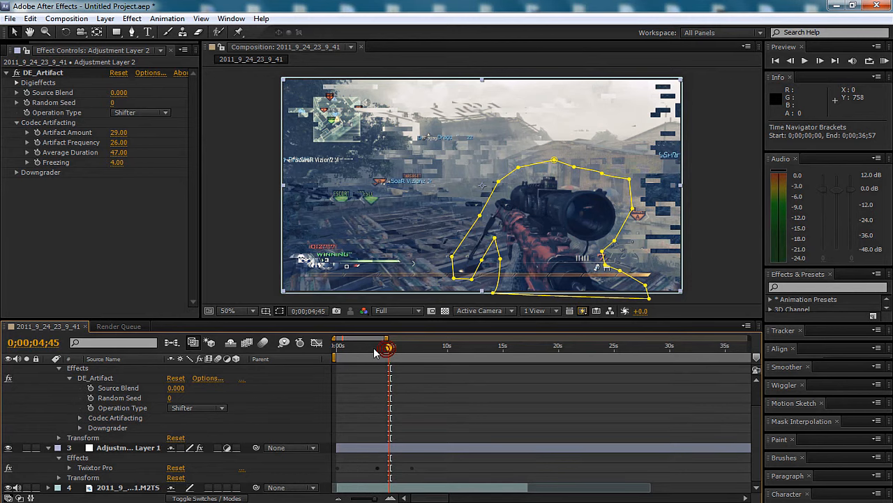
Examine the positions of the first Twixtor Pro keyframes and the Speed % value near the clip's start.
{"action": "left_click", "coordinate": [375, 354]}
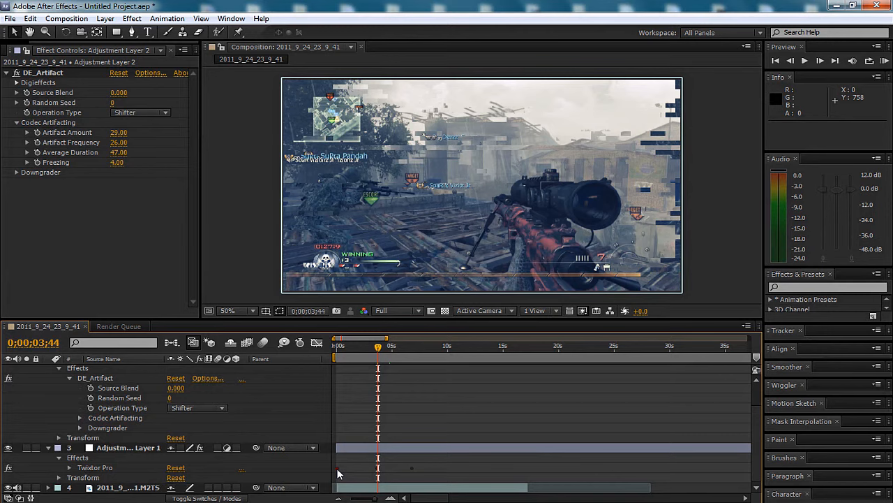
{"action": "left_click", "coordinate": [338, 349]}
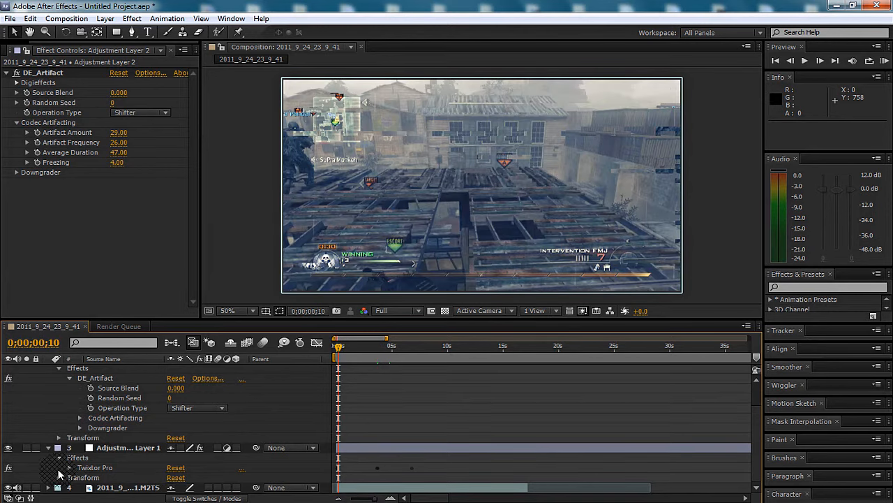
{"action": "left_click", "coordinate": [69, 467]}
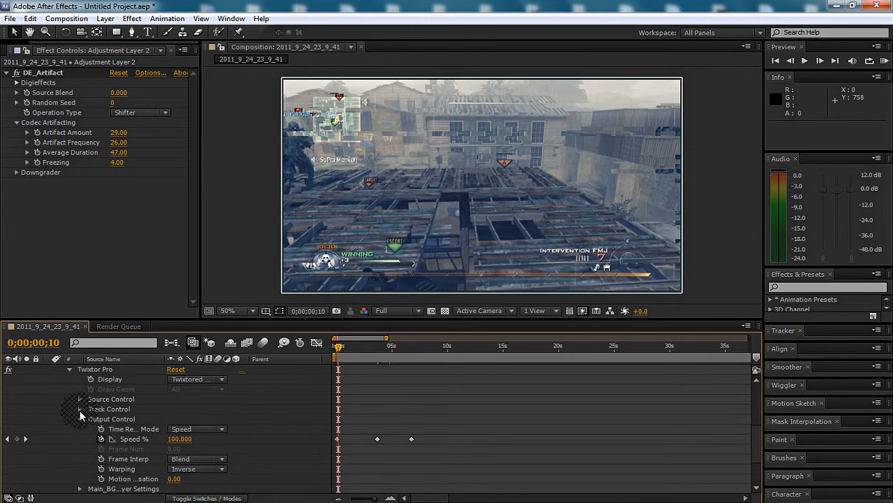
{"action": "left_click", "coordinate": [69, 369]}
Go to the Twixtor Pro keyframe at 0;00;03;39 and expand DE_Artifact's Codec Artifacting settings on Adjustment Layer 2.
{"action": "left_click", "coordinate": [377, 349]}
{"action": "left_click_drag", "start_coordinate": [375, 498], "coordinate": [379, 499]}
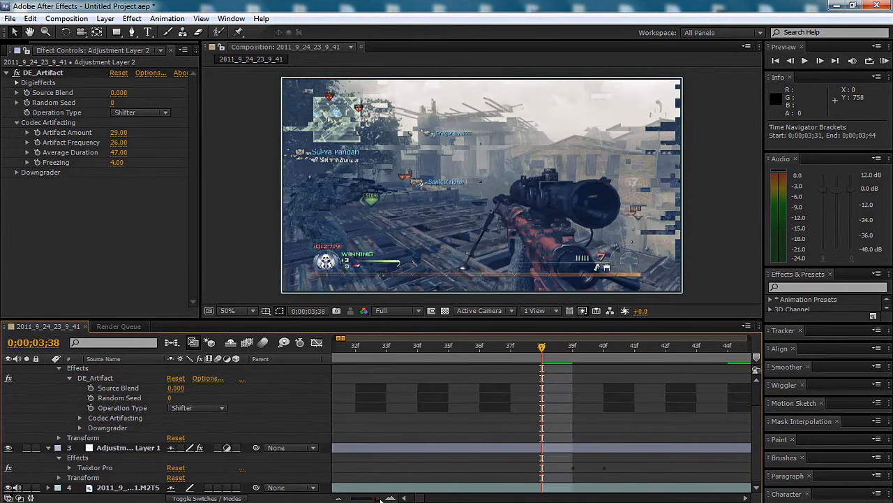
{"action": "left_click", "coordinate": [573, 347]}
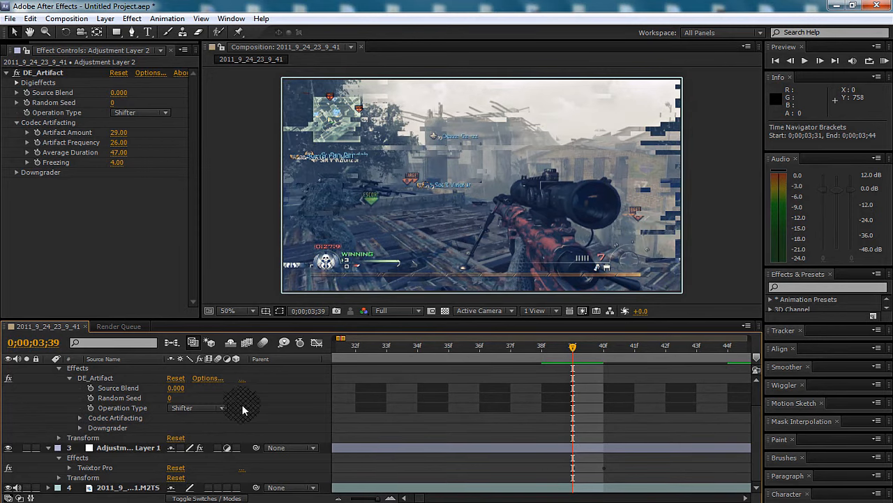
{"action": "left_click_drag", "start_coordinate": [757, 426], "coordinate": [752, 397]}
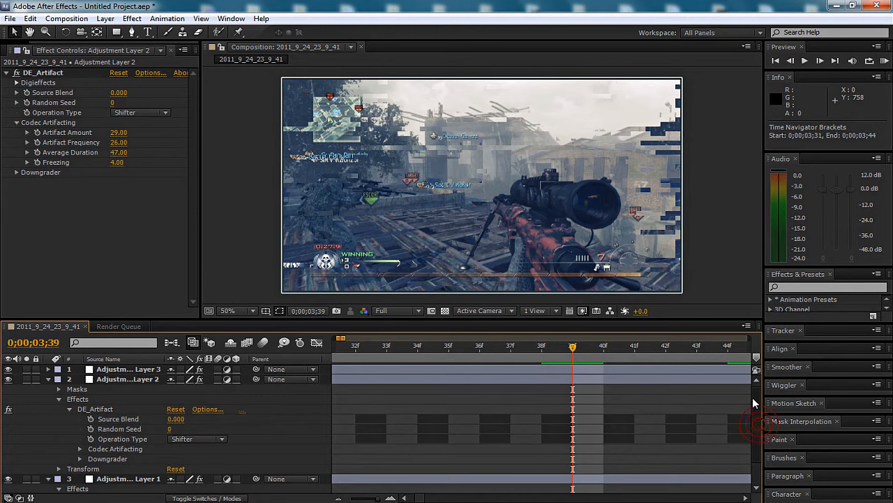
{"action": "left_click", "coordinate": [79, 449]}
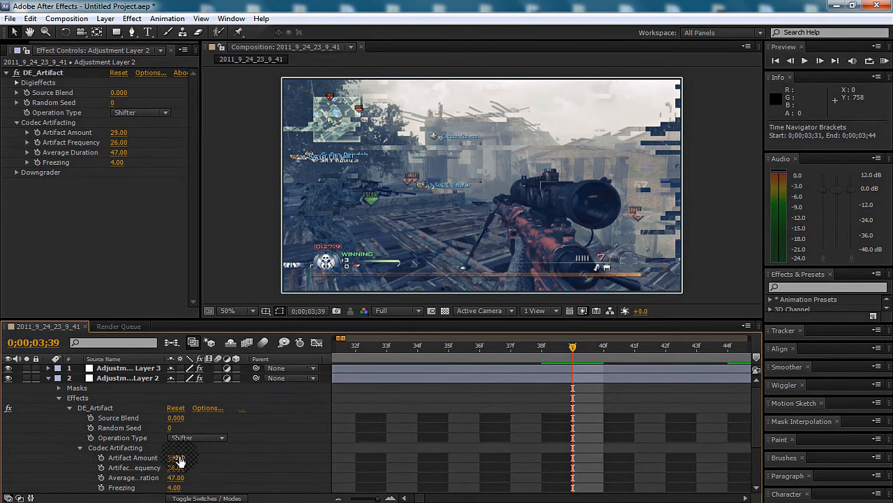
At 0;00;03;40, turn on keyframing for DE_Artifact's Artifact Amount, Artifact Frequency and Average Duration.
{"action": "left_click", "coordinate": [598, 352]}
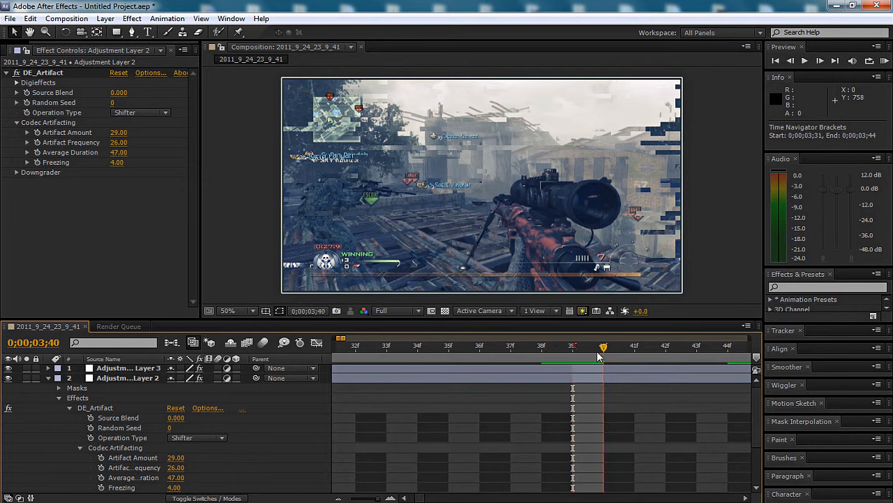
{"action": "scroll", "coordinate": [65, 417], "scroll_direction": "down", "scroll_amount": 3}
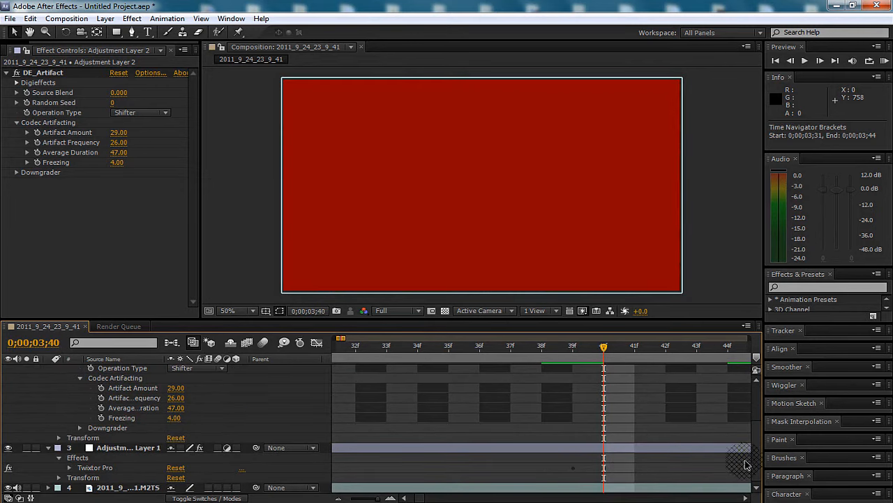
{"action": "left_click", "coordinate": [102, 387]}
{"action": "left_click", "coordinate": [101, 397]}
{"action": "left_click", "coordinate": [101, 407]}
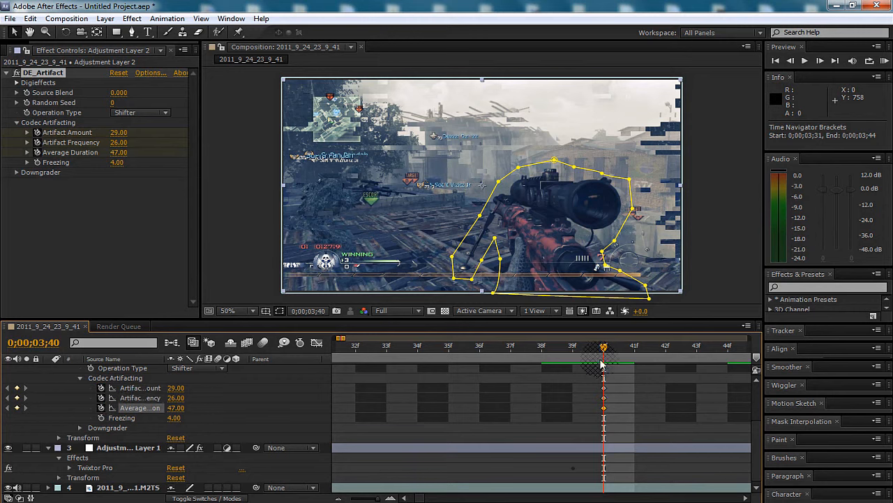
At 0;00;03;39, keyframe Artifact Amount, Artifact Frequency and Average Duration to 0, and check the glitch onset up to 0;00;03;41.
{"action": "left_click", "coordinate": [572, 347]}
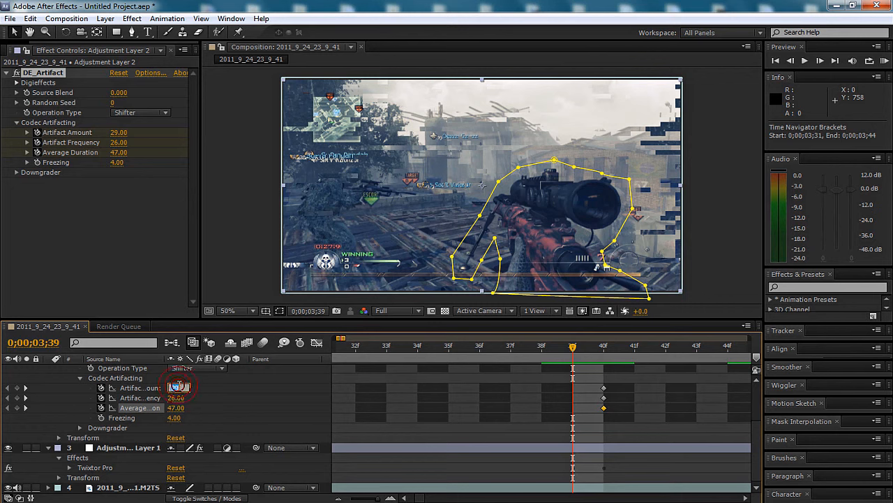
{"action": "left_click", "coordinate": [176, 398]}
{"action": "type", "text": "0"}
{"action": "left_click", "coordinate": [177, 408]}
{"action": "type", "text": "0"}
{"action": "left_click", "coordinate": [221, 392]}
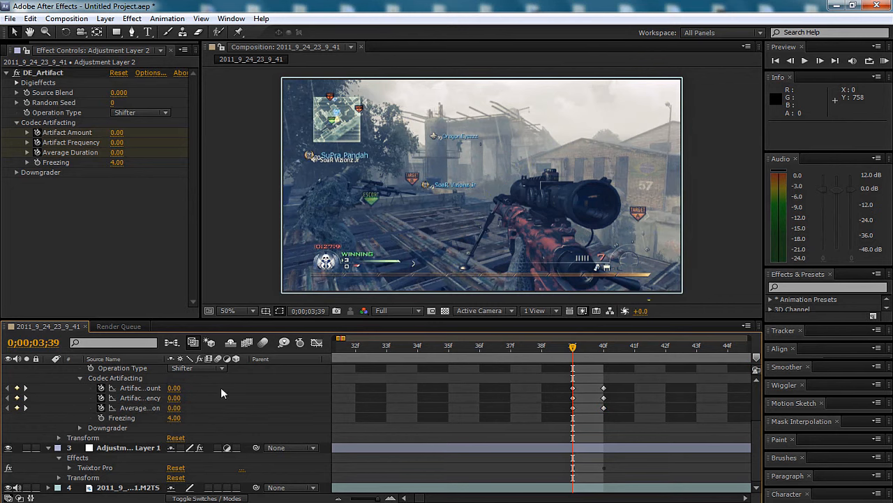
{"action": "left_click_drag", "start_coordinate": [573, 347], "coordinate": [635, 349]}
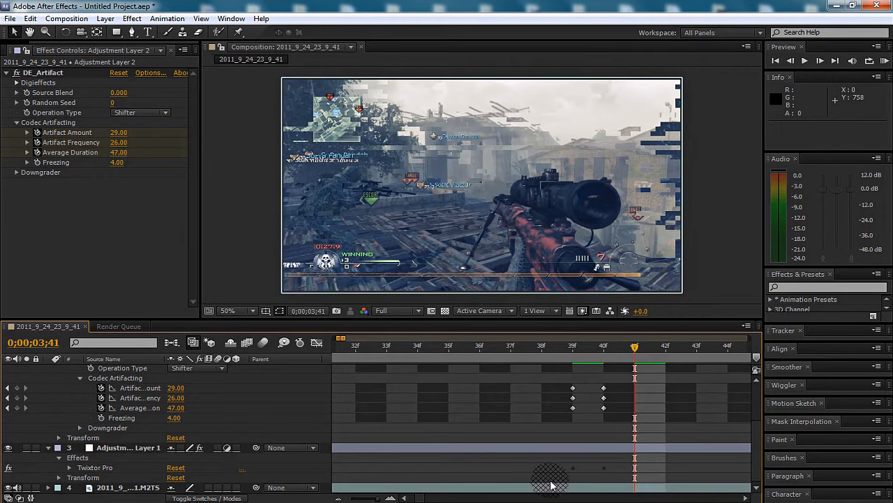
At the last Twixtor slowdown keyframes, 0;00;06;46, add keyframes holding the current Artifact Amount, Artifact Frequency and Average Duration.
{"action": "left_click_drag", "start_coordinate": [376, 488], "coordinate": [355, 492]}
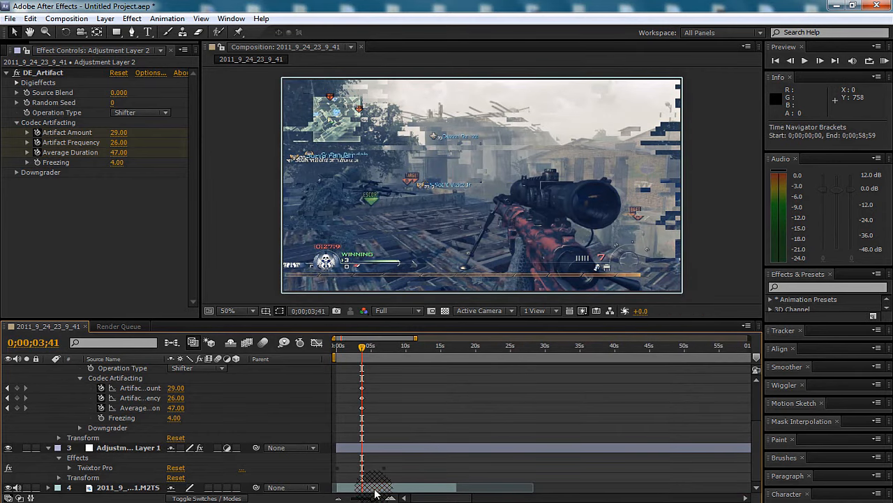
{"action": "left_click", "coordinate": [384, 347]}
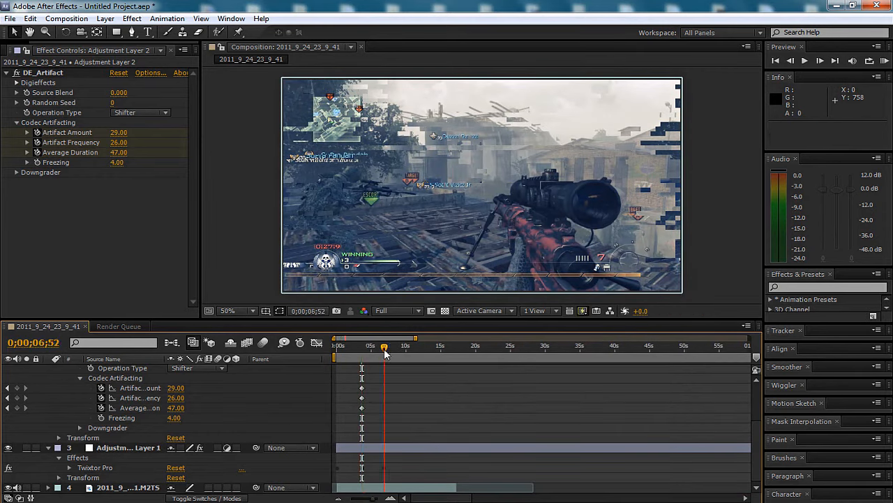
{"action": "left_click_drag", "start_coordinate": [357, 497], "coordinate": [377, 497]}
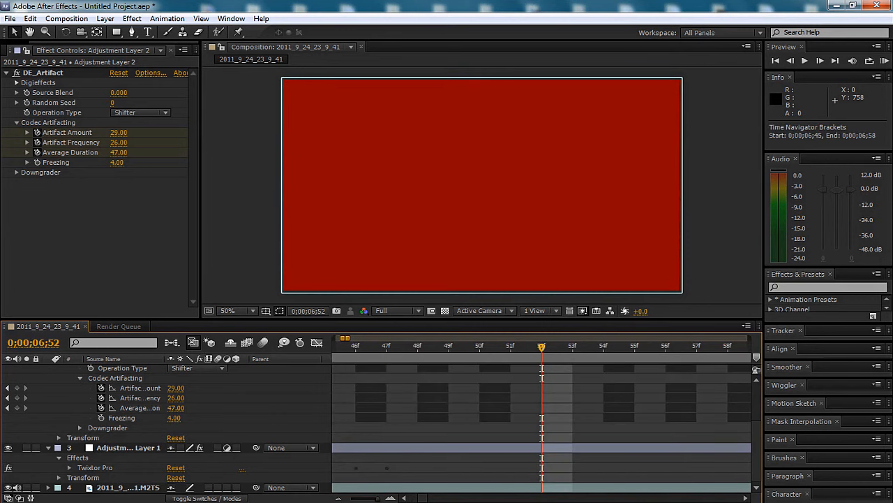
{"action": "left_click", "coordinate": [355, 347]}
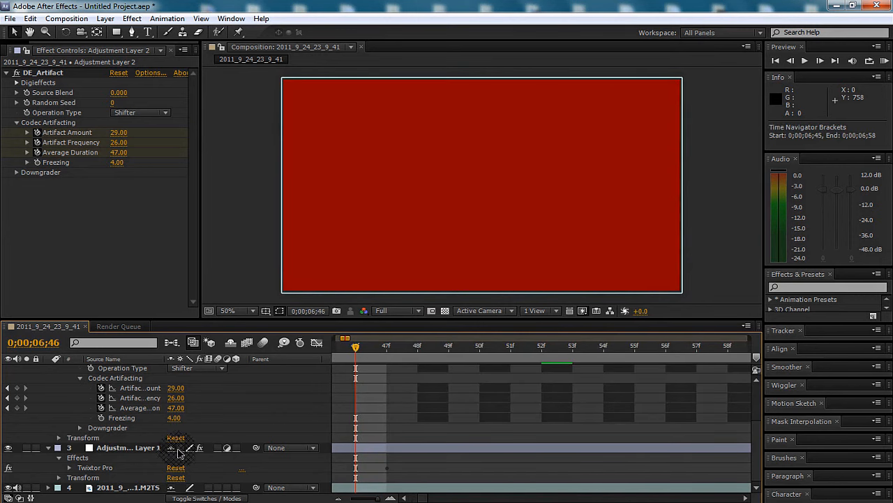
{"action": "left_click", "coordinate": [17, 387]}
{"action": "left_click", "coordinate": [17, 398]}
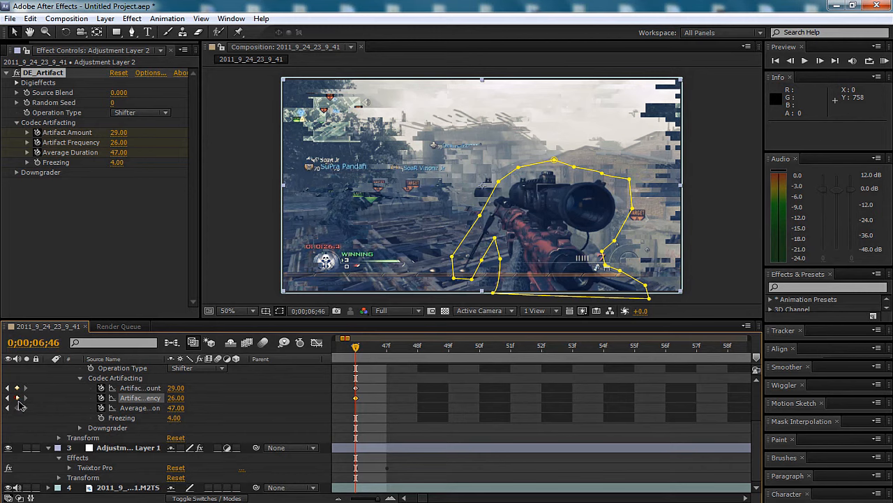
{"action": "left_click", "coordinate": [17, 407]}
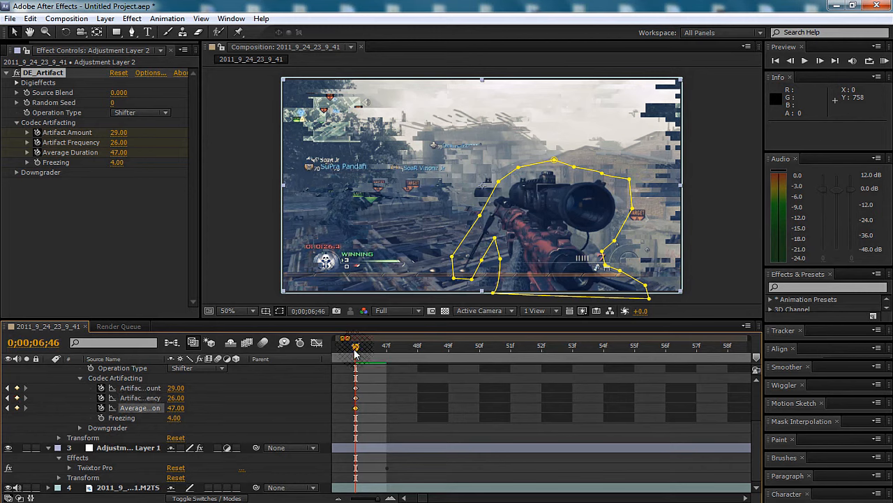
At 0;00;06;47, keyframe Artifact Amount, Artifact Frequency and Average Duration to 0, and set Freezing to 0.
{"action": "left_click", "coordinate": [387, 347]}
{"action": "left_click", "coordinate": [176, 387]}
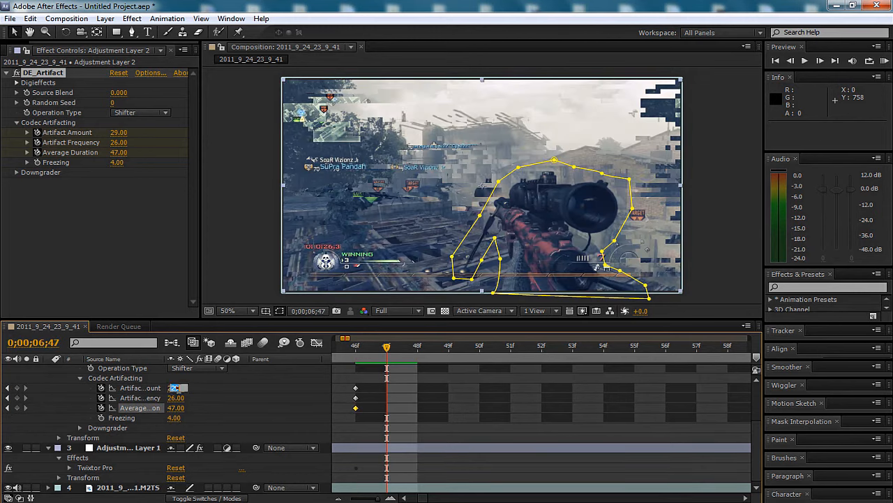
{"action": "type", "text": "0"}
{"action": "key", "text": "Tab"}
{"action": "type", "text": "0"}
{"action": "key", "text": "Tab"}
{"action": "left_click", "coordinate": [176, 419]}
{"action": "type", "text": "0"}
{"action": "left_click", "coordinate": [228, 421]}
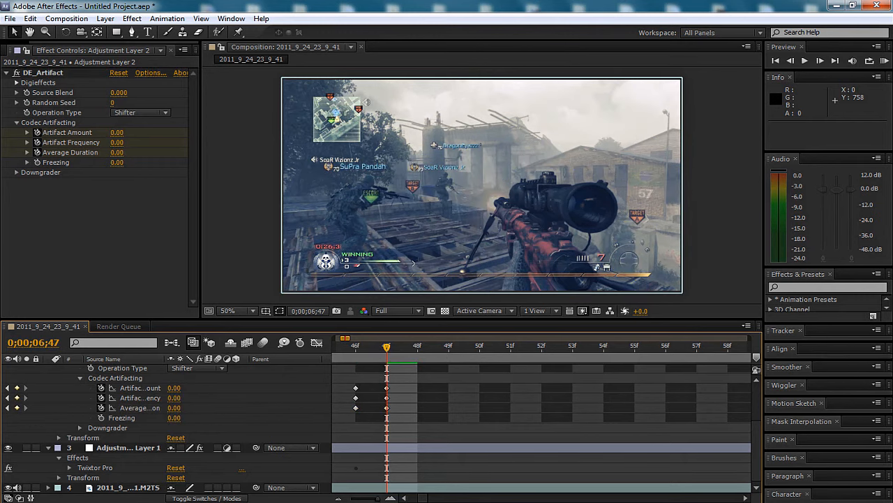
Preview the glitched frame at 0;00;04;12, between the two sets of DE_Artifact keyframes.
{"action": "key", "text": "semicolon"}
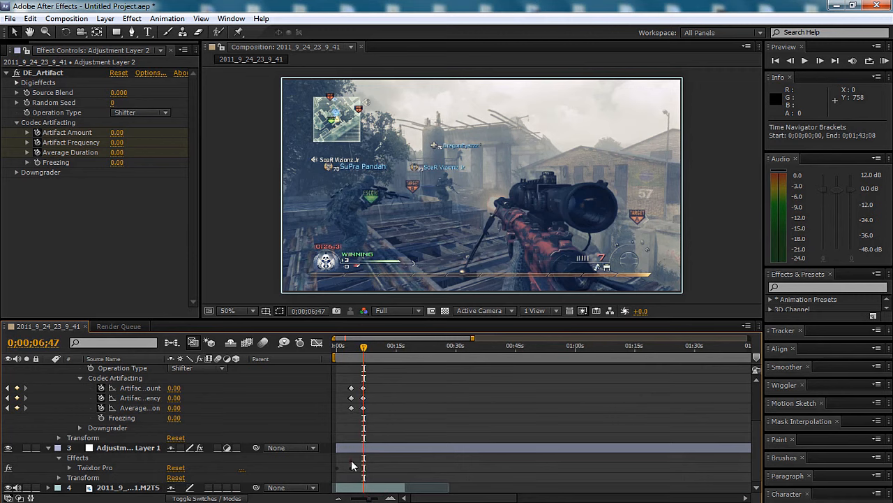
{"action": "left_click", "coordinate": [353, 348]}
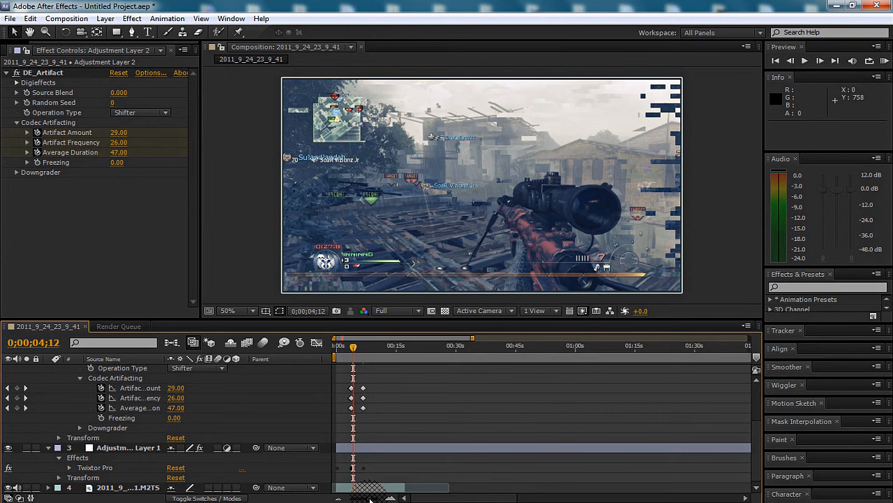
{"action": "mouse_move", "coordinate": [370, 499]}
{"action": "left_mouse_down"}
{"action": "mouse_move", "coordinate": [383, 499]}
{"action": "mouse_move", "coordinate": [370, 499]}
{"action": "left_mouse_up"}
{"action": "left_click", "coordinate": [391, 502]}
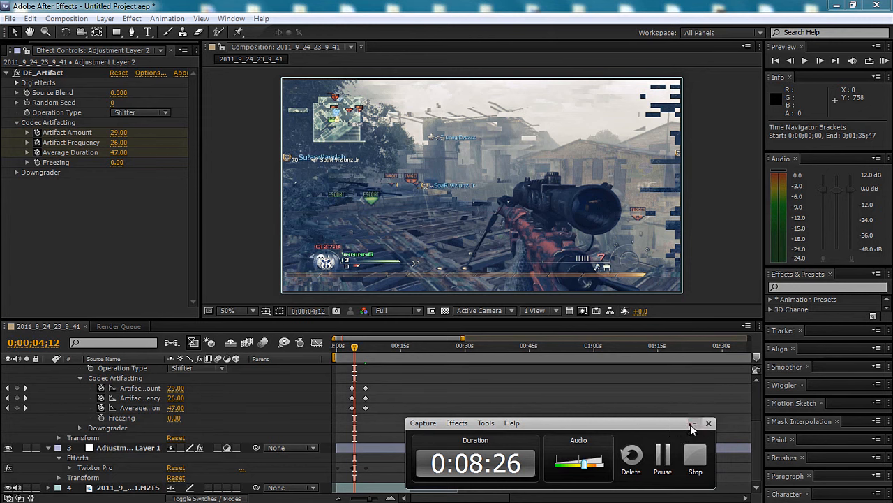
{"action": "left_click", "coordinate": [690, 427]}
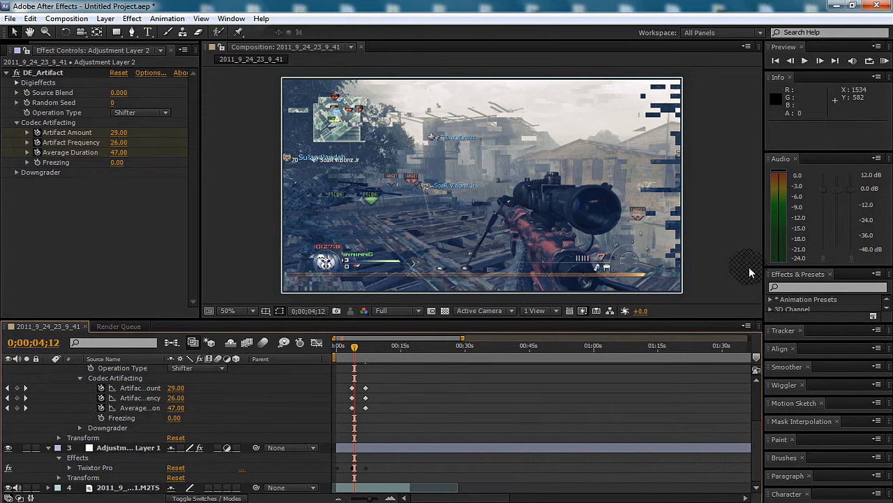
{"action": "mouse_move", "coordinate": [363, 502]}
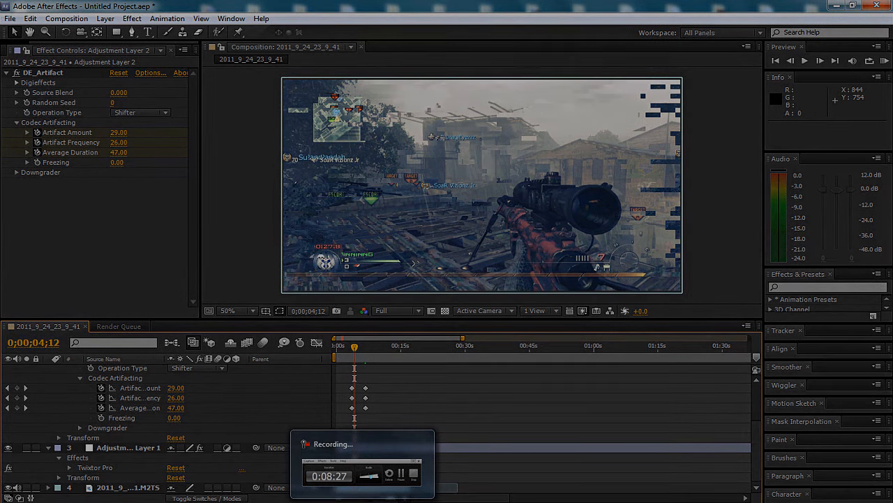